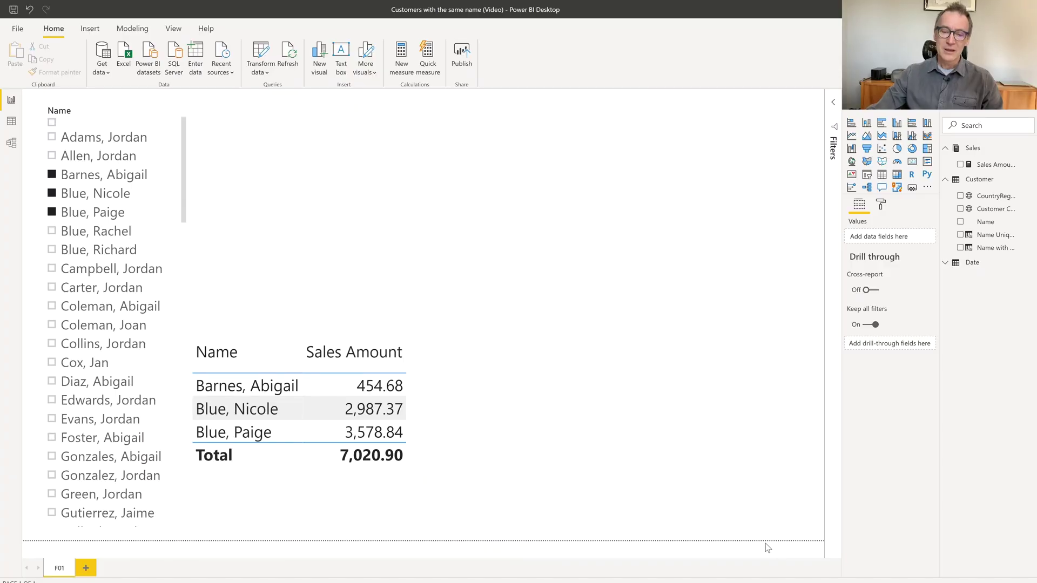
- Shrink the Name and Sales Amount table's width to fit its three rows and 7,020.90 total
left_click(531, 463)
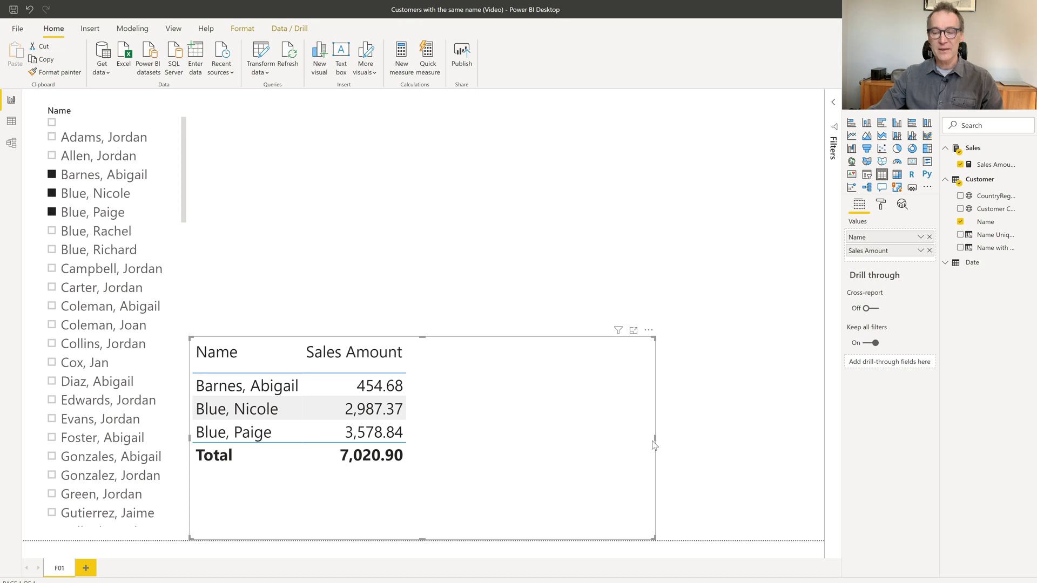
left_click_drag(648, 442, 470, 447)
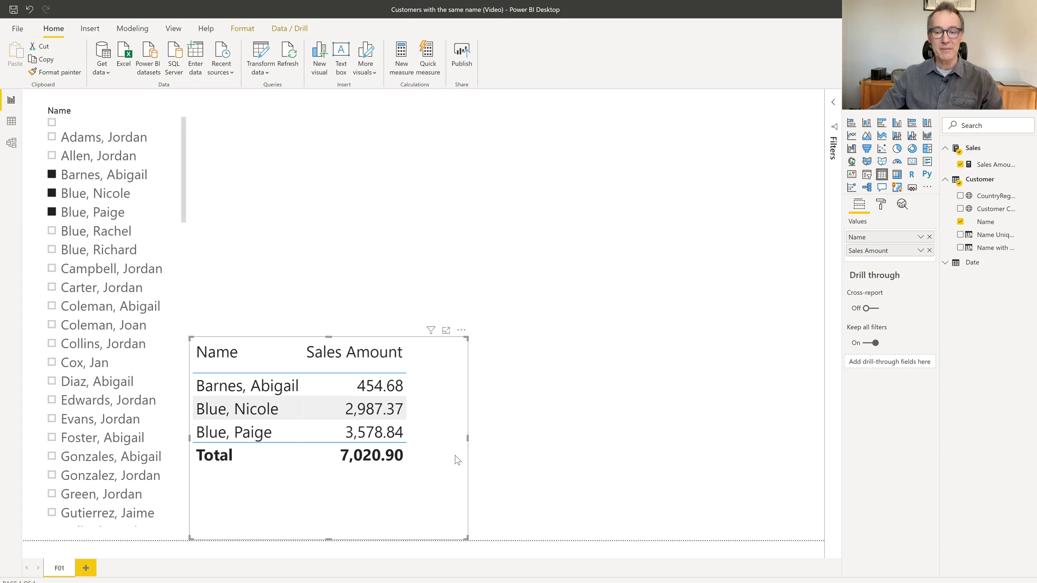
- Duplicate the sales table, then move and enlarge the copy up and to the right
key("ctrl+c")
key("ctrl+v")
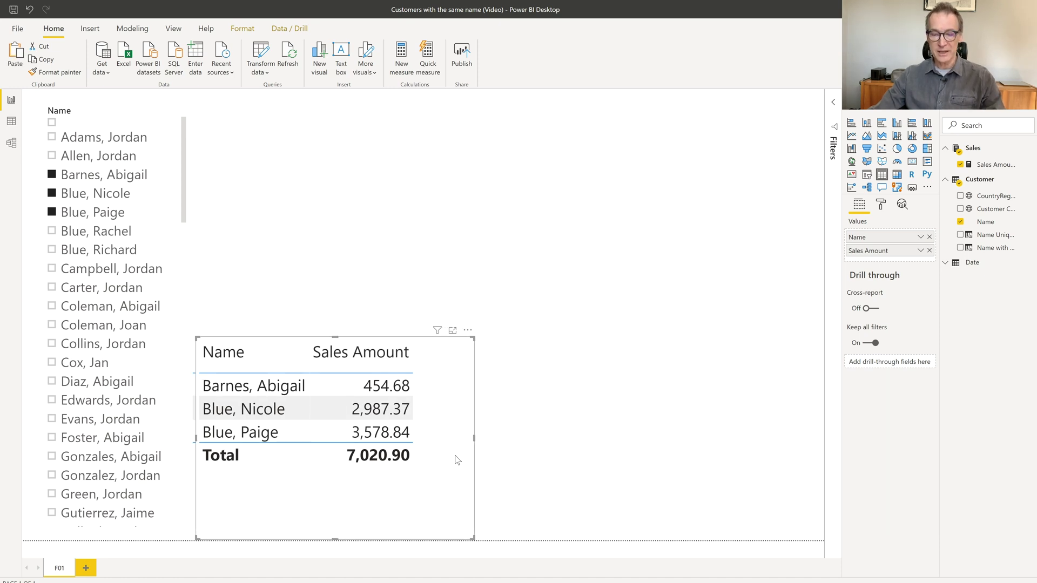
left_click_drag(456, 459, 743, 324)
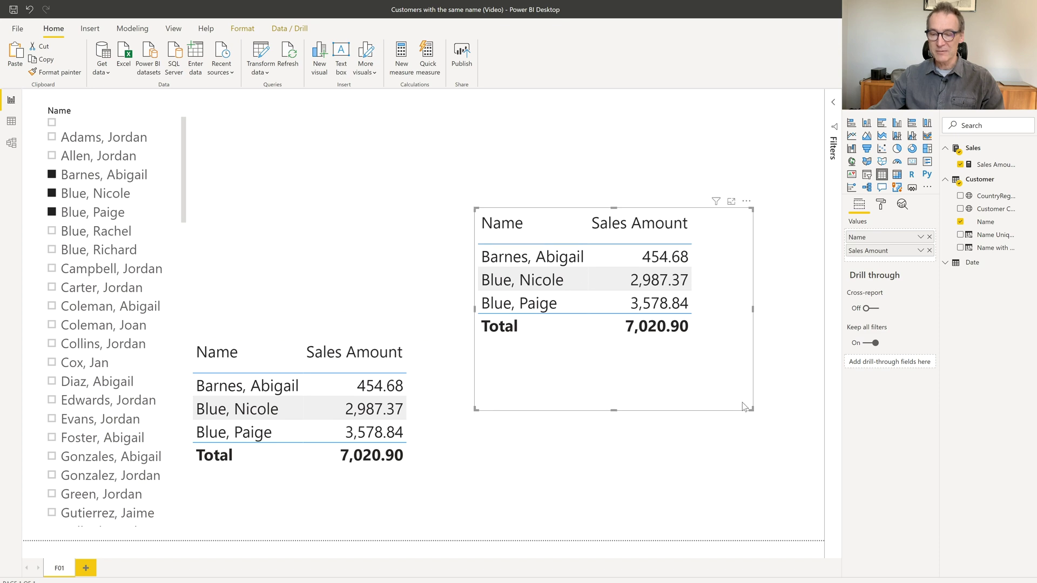
left_click_drag(751, 409, 821, 493)
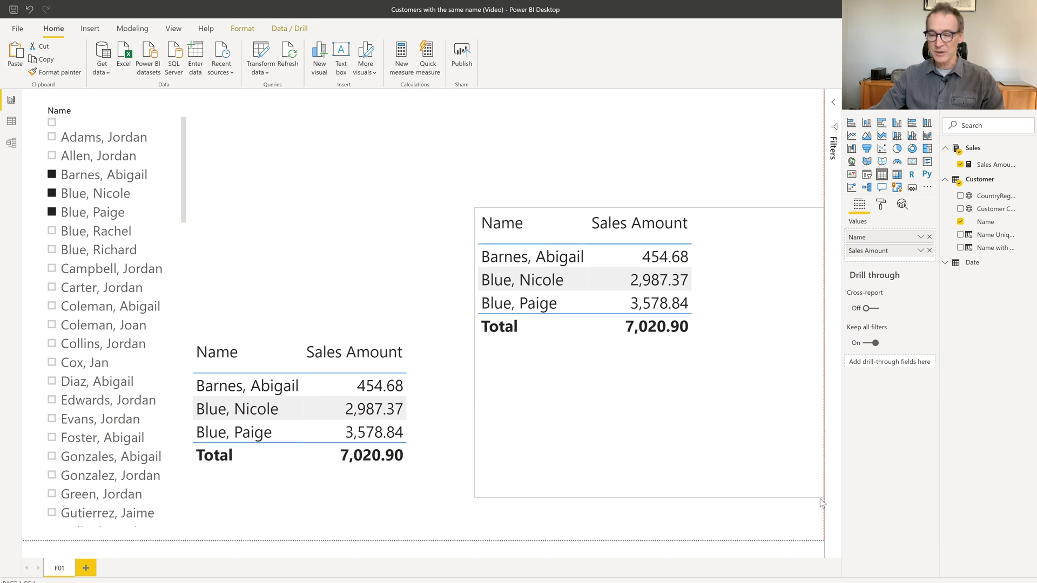
left_click_drag(725, 471, 696, 502)
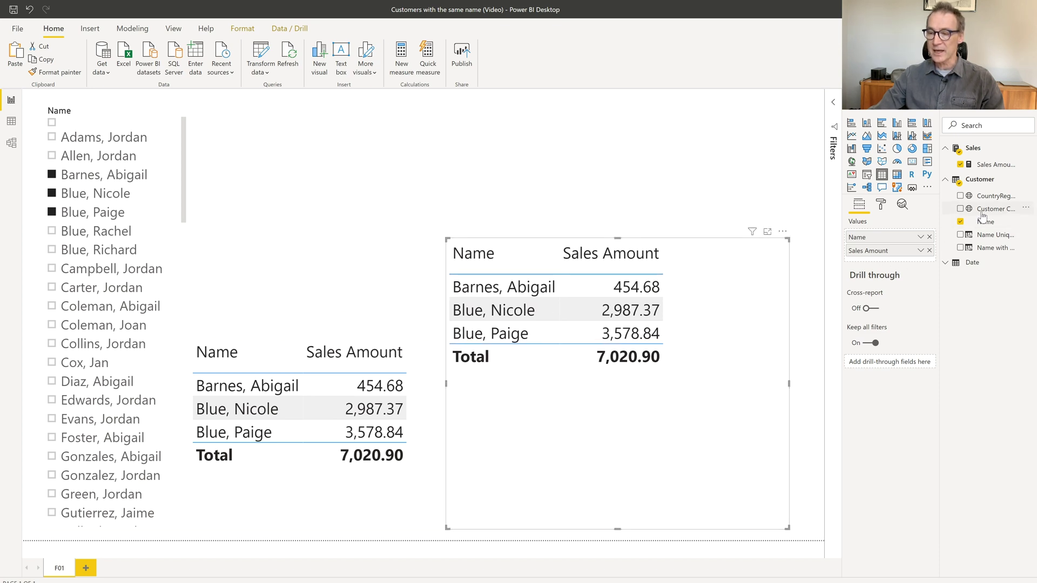
- Add Customer Code to the copied table and compare it with the original table
left_click_drag(980, 210, 924, 239)
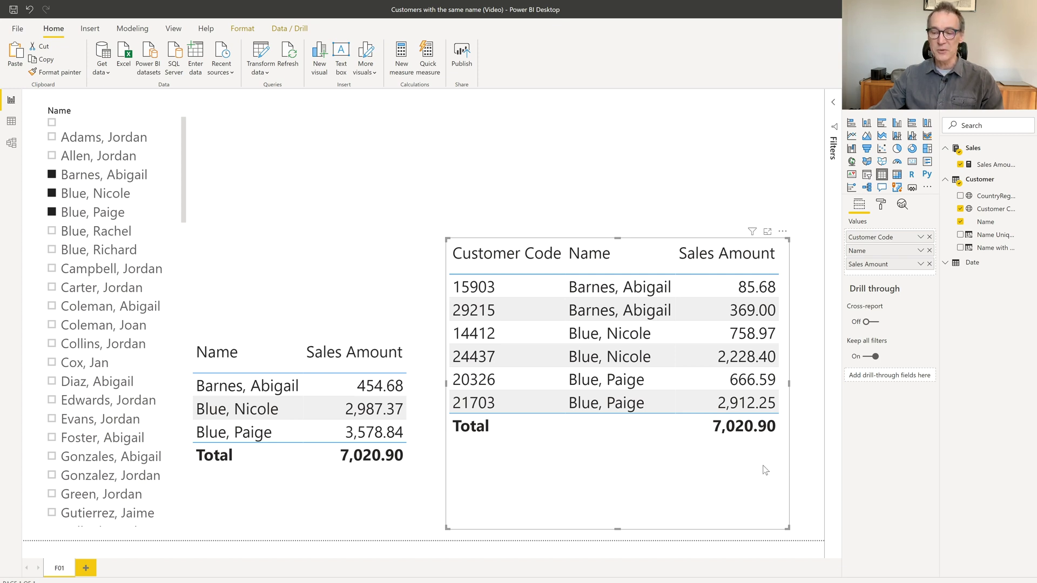
left_click(402, 489)
left_click(531, 475)
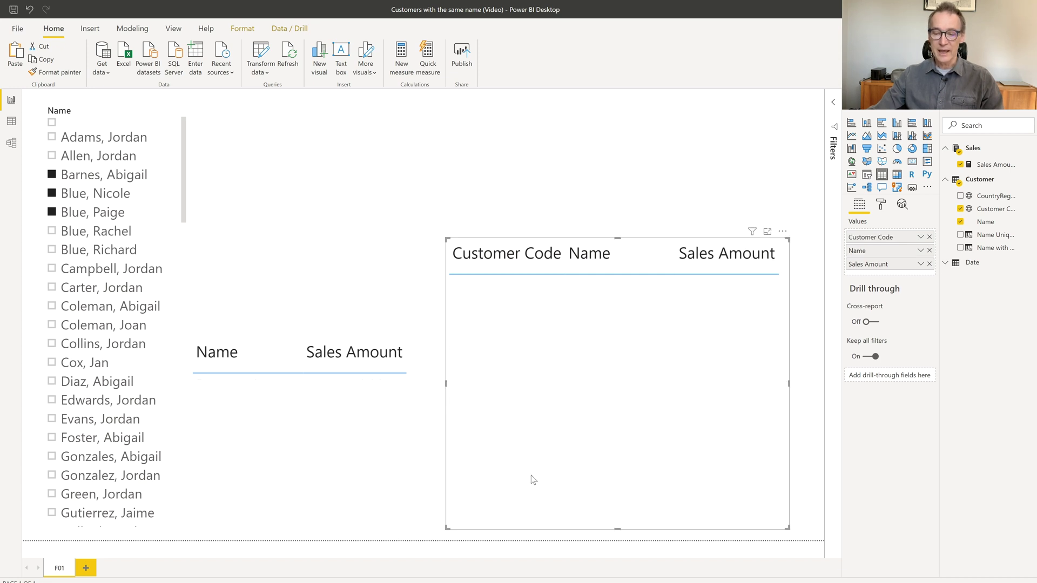
- Delete the duplicate table and replace Name with Name Unique in the original table
key("Delete")
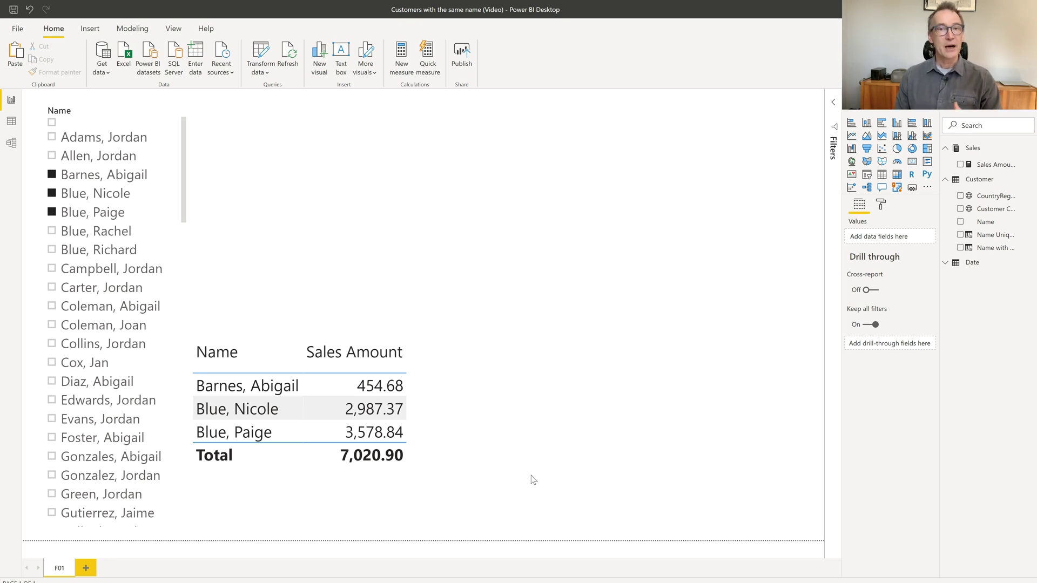
left_click(435, 431)
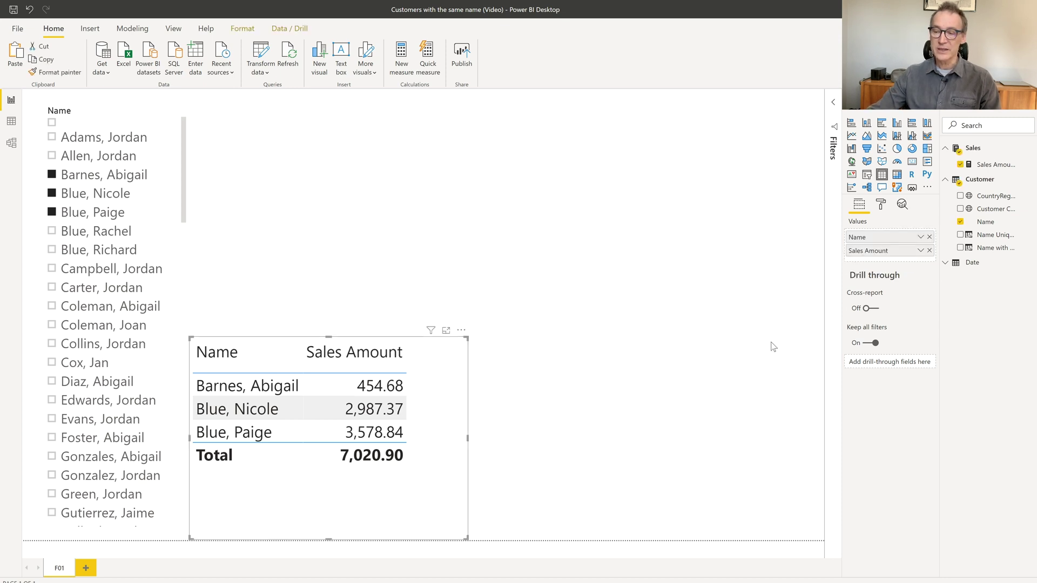
left_click(961, 222)
left_click_drag(994, 236, 907, 238)
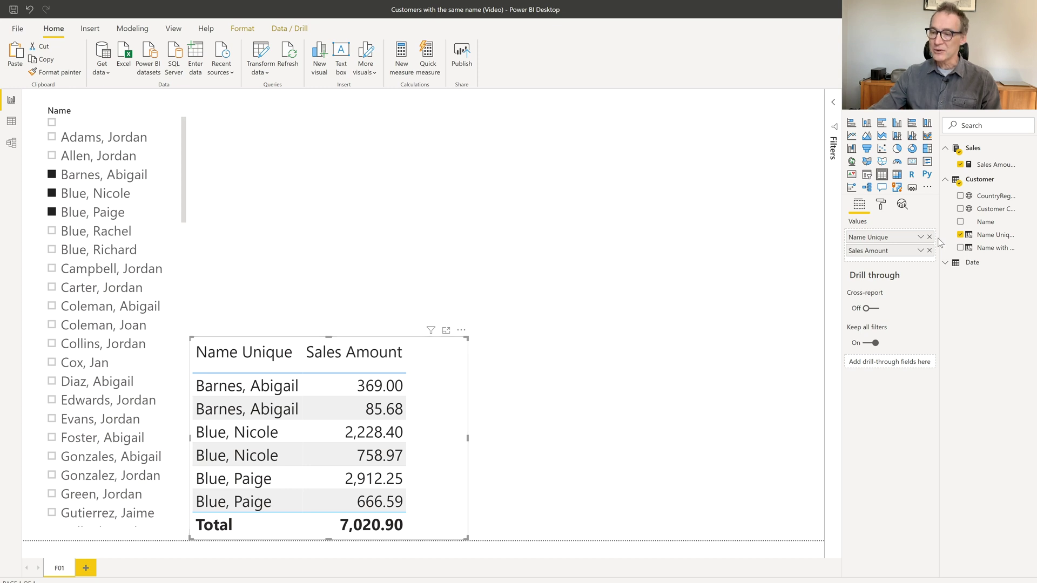
- Remove Name Unique from the table and create the Customer column New Name = Customer[Name]
left_click(960, 235)
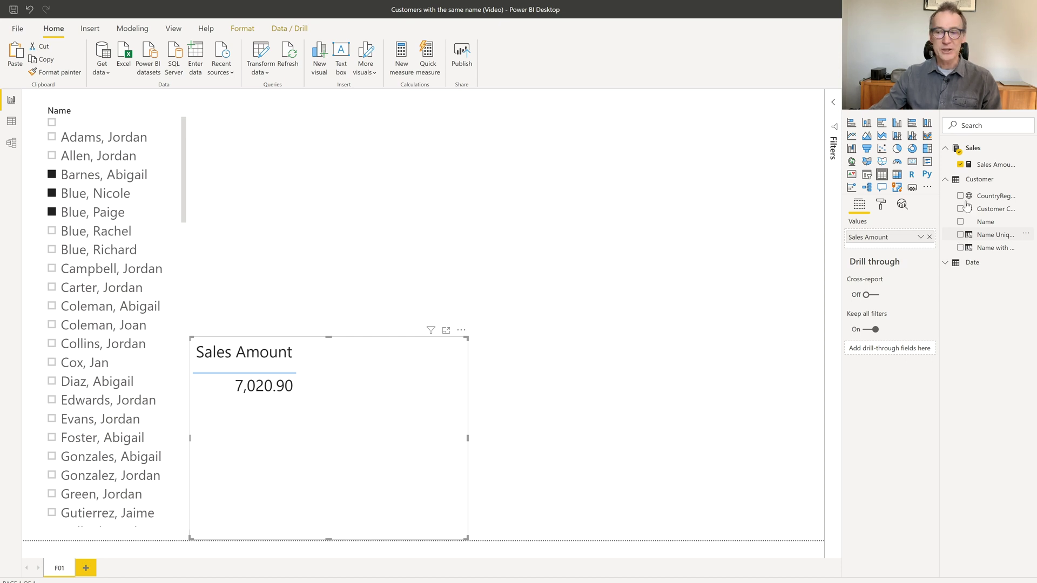
right_click(979, 180)
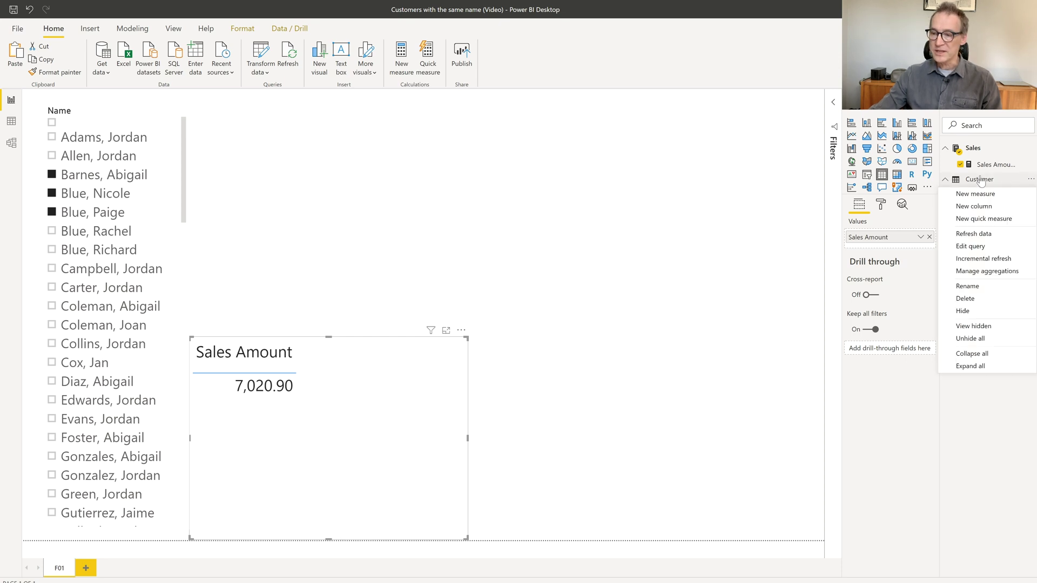
left_click(980, 206)
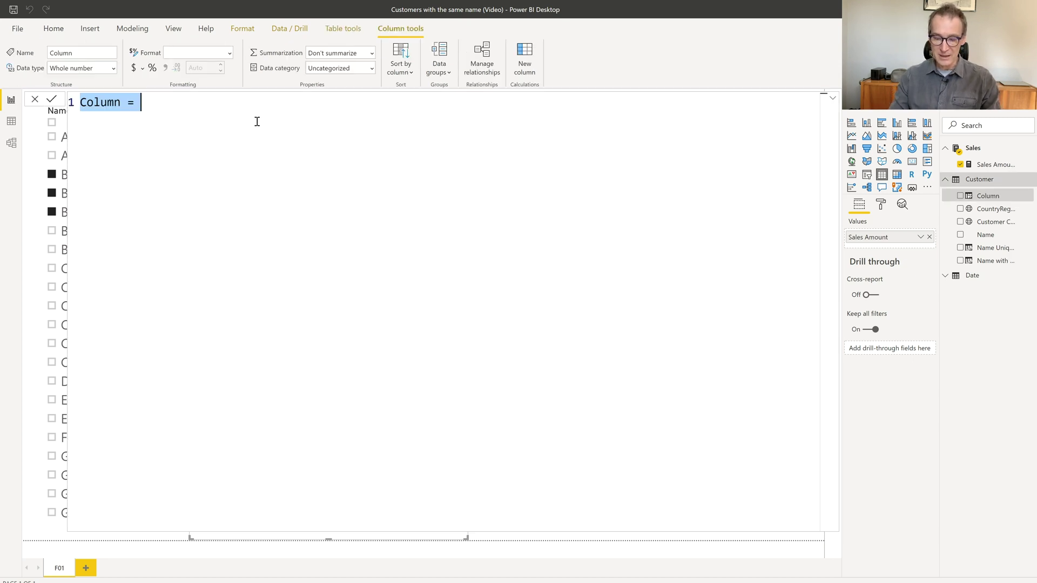
type("New Name")
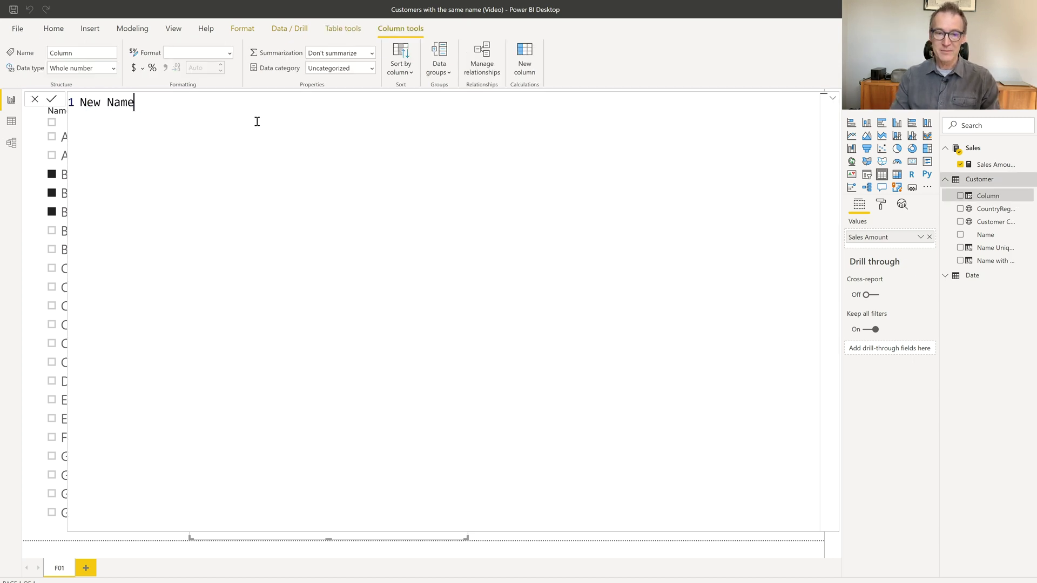
type(" = CU")
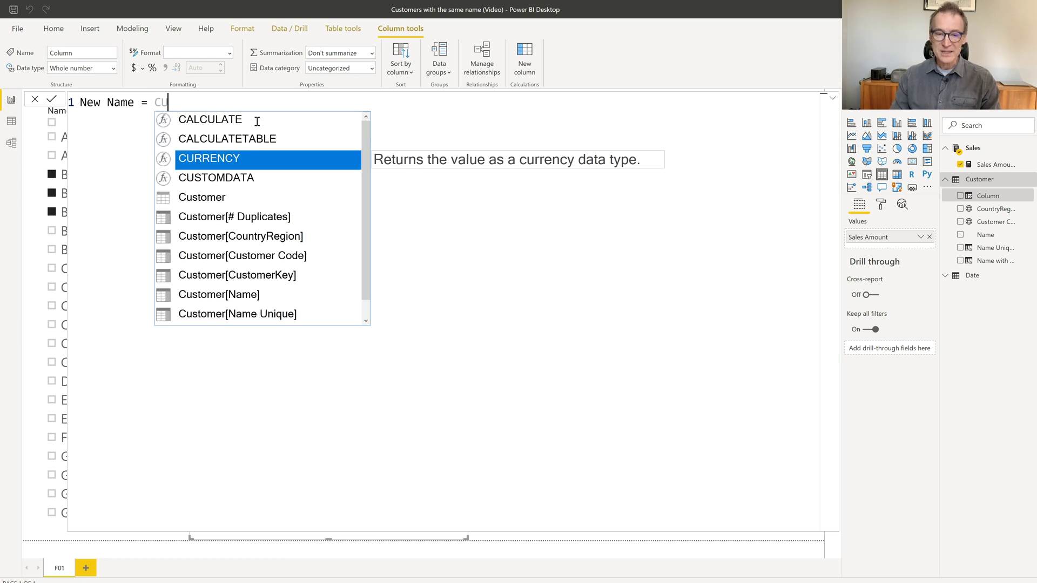
key("Down")
key("Down")
key("Down")
key("Down")
key("Down")
key("Down")
key("Down")
key("Tab")
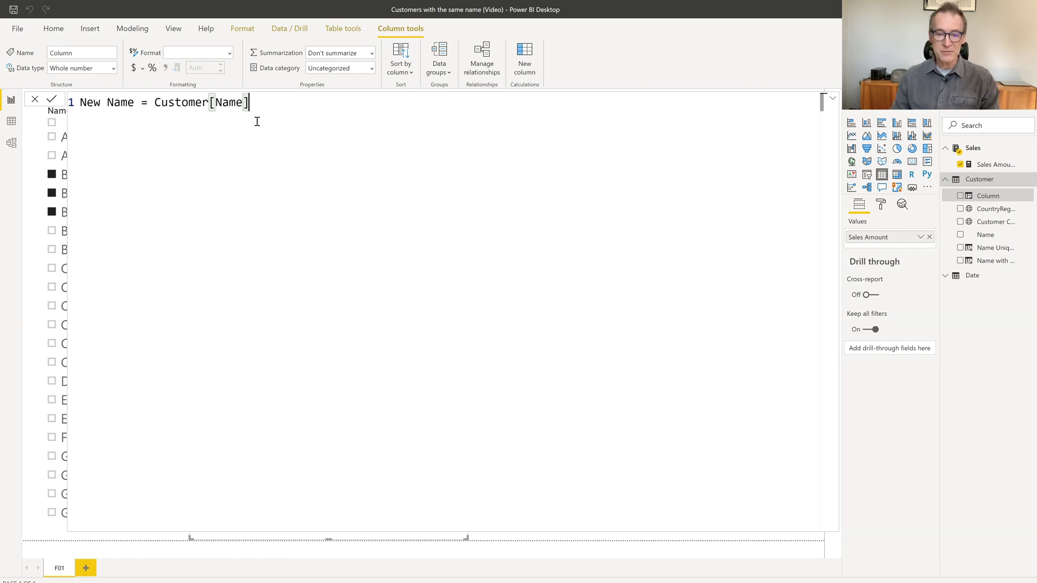
key("Return")
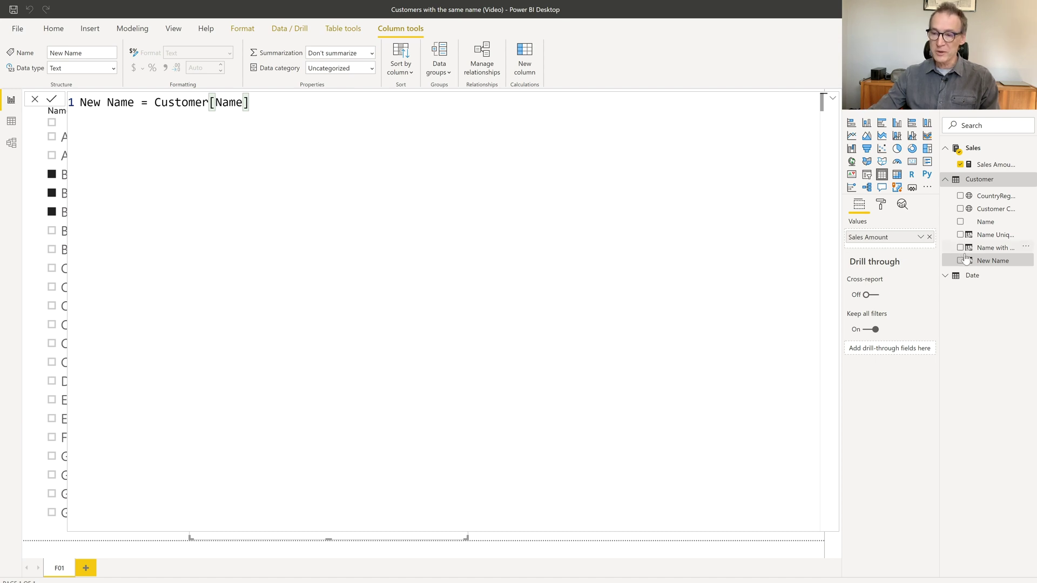
left_click_drag(993, 261, 897, 240)
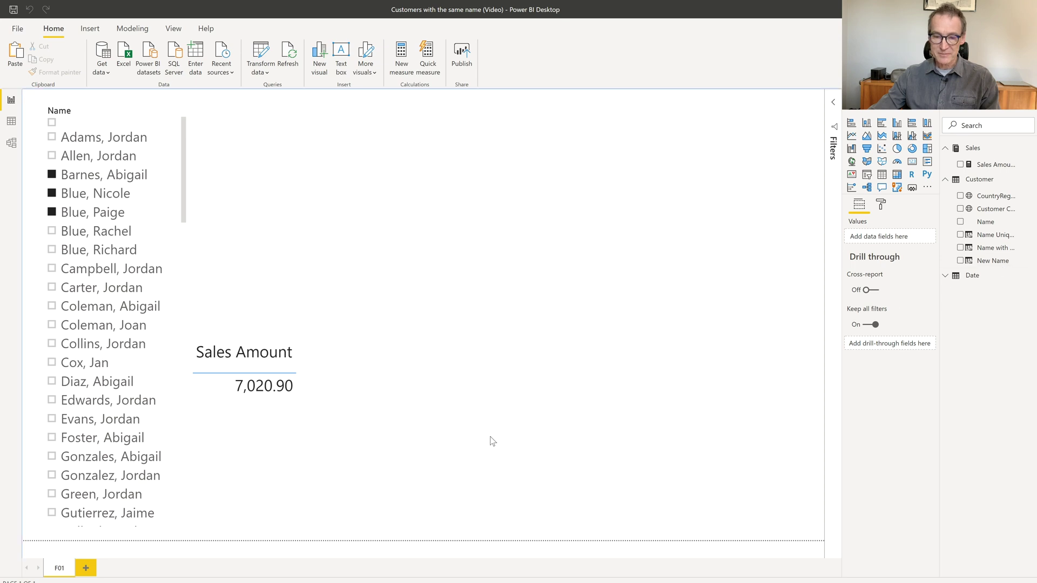
- Add New Name to the table, then compare the Name Unique and New Name formulas
left_click(372, 447)
left_click_drag(997, 263, 912, 236)
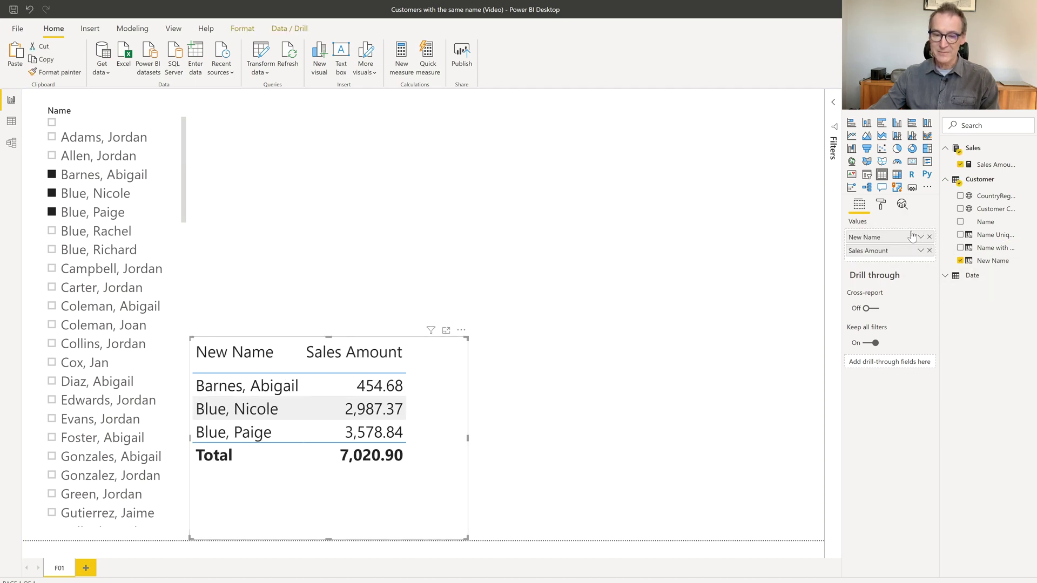
left_click(998, 249)
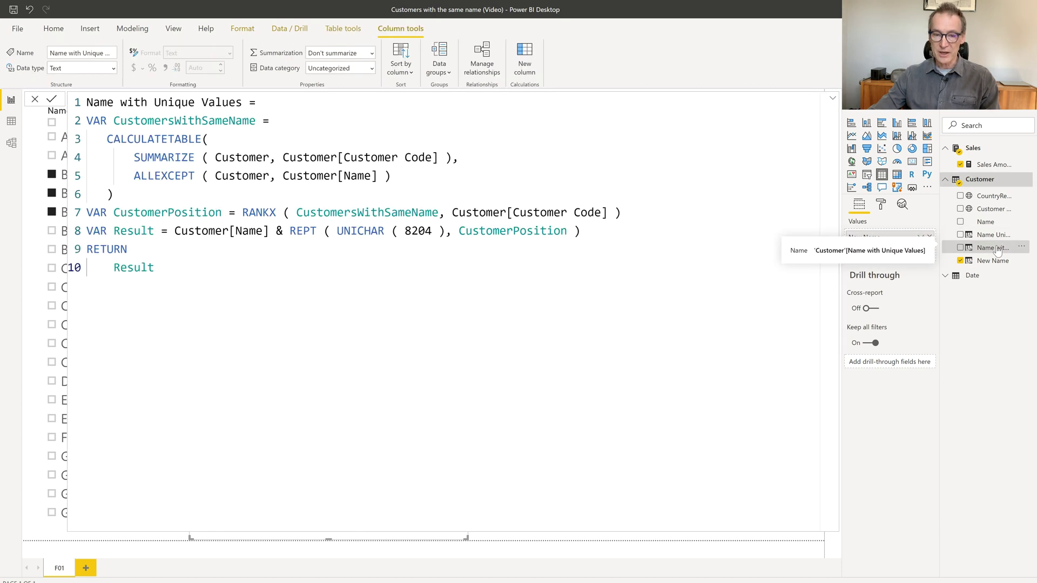
left_click(995, 260)
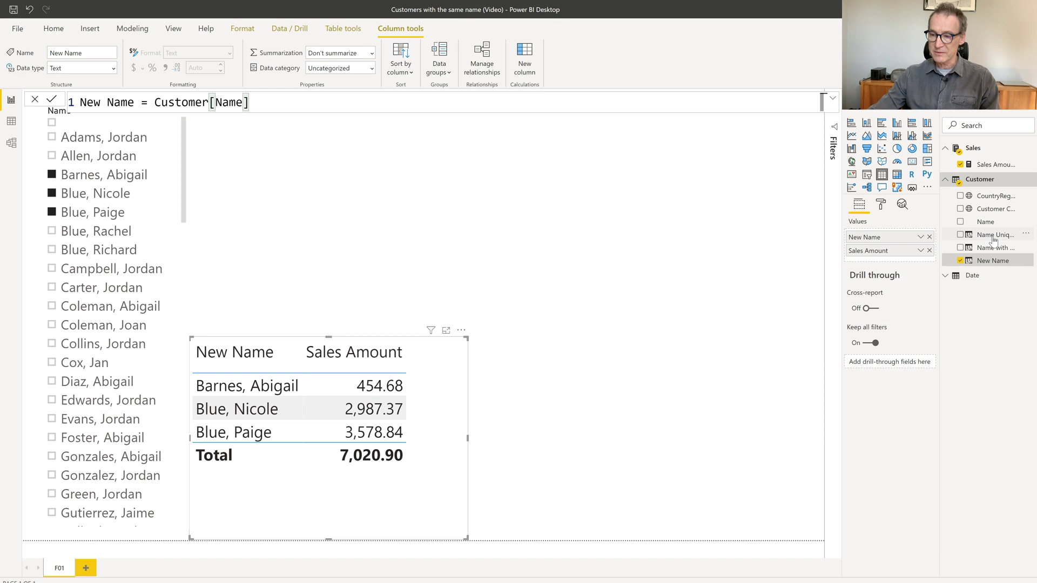
left_click(993, 235)
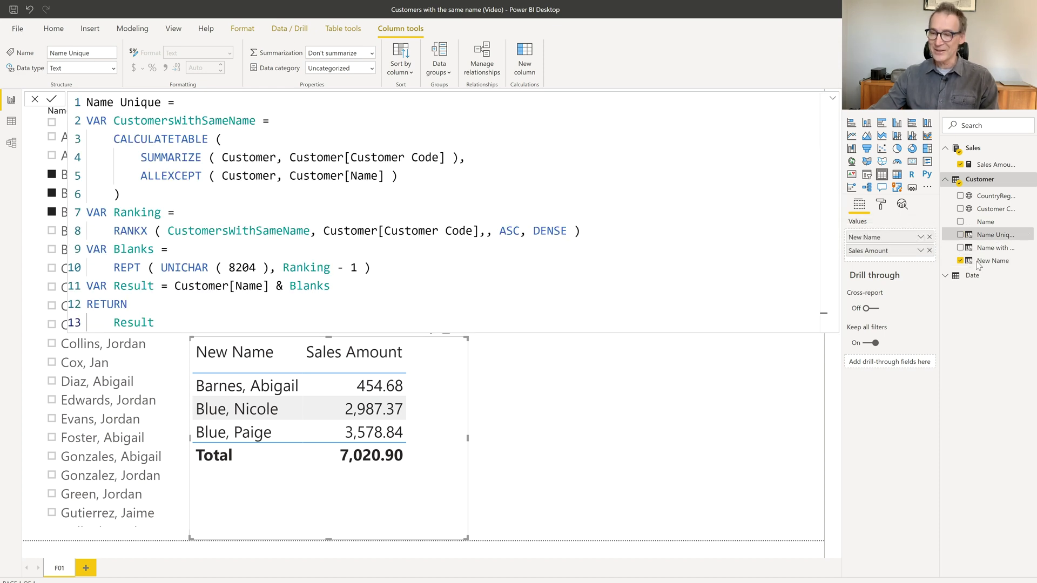
left_click(1008, 260)
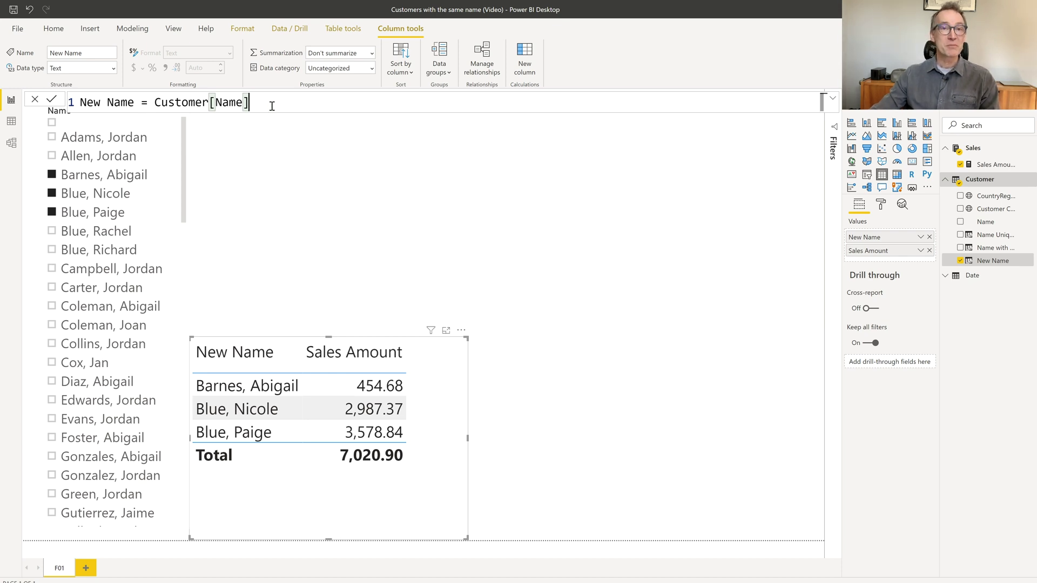
- Append & "(" & Customer[Name] & to the New Name formula
type("& ")
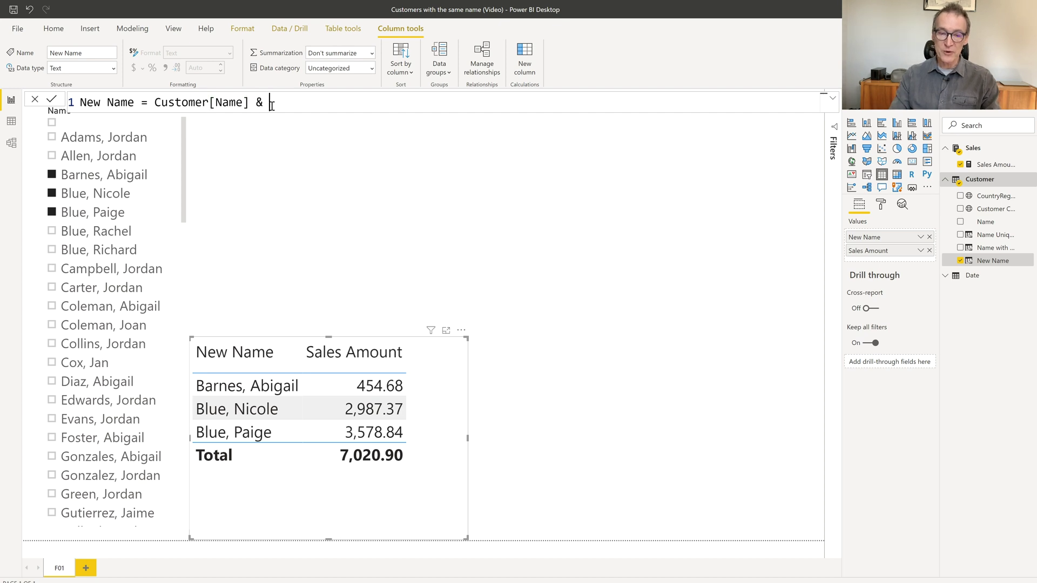
type("\"(\" ")
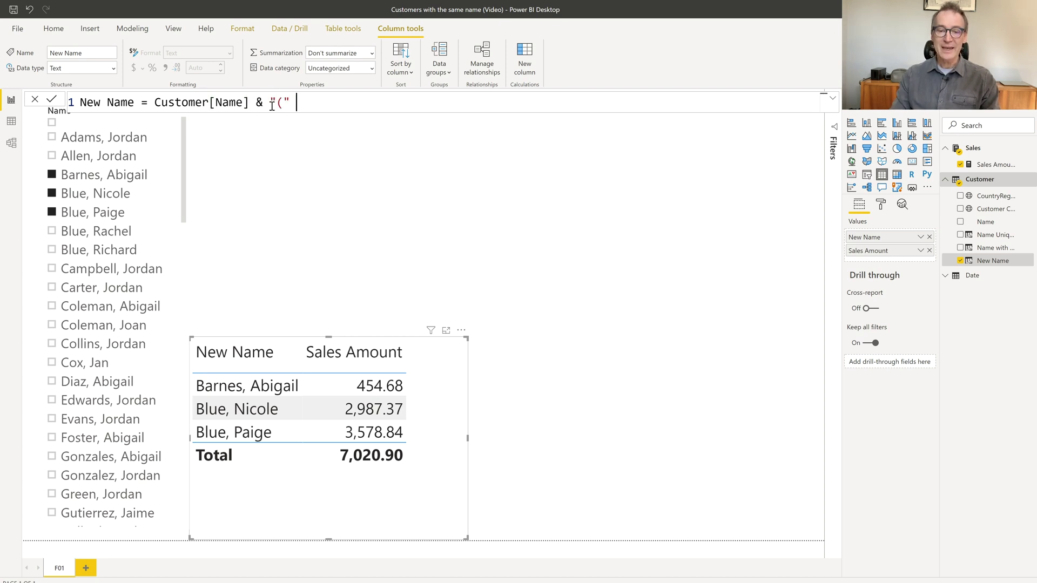
type("& Cus")
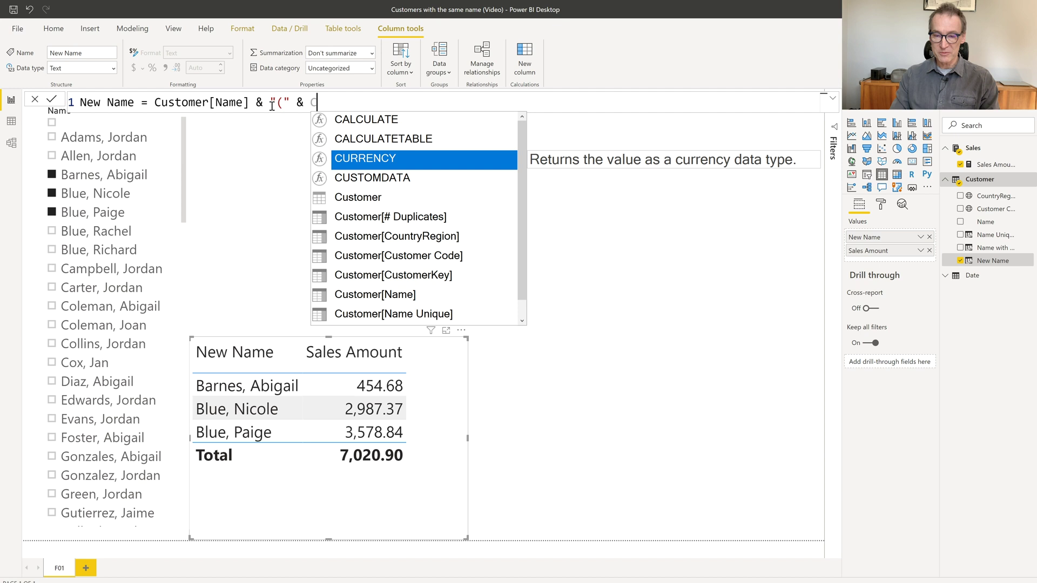
key("Down")
key("Down")
key("Down")
key("Tab")
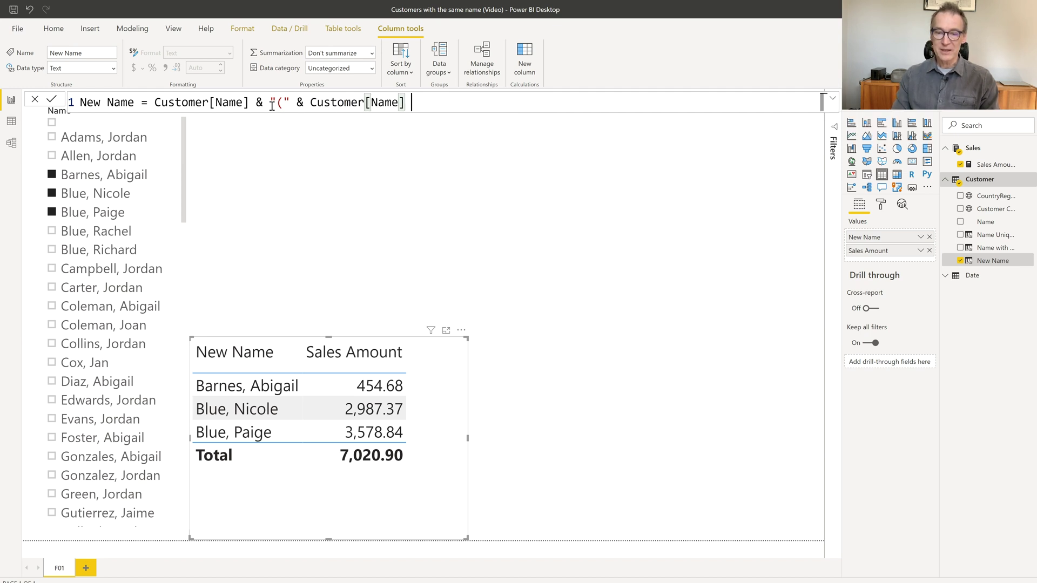
type("&")
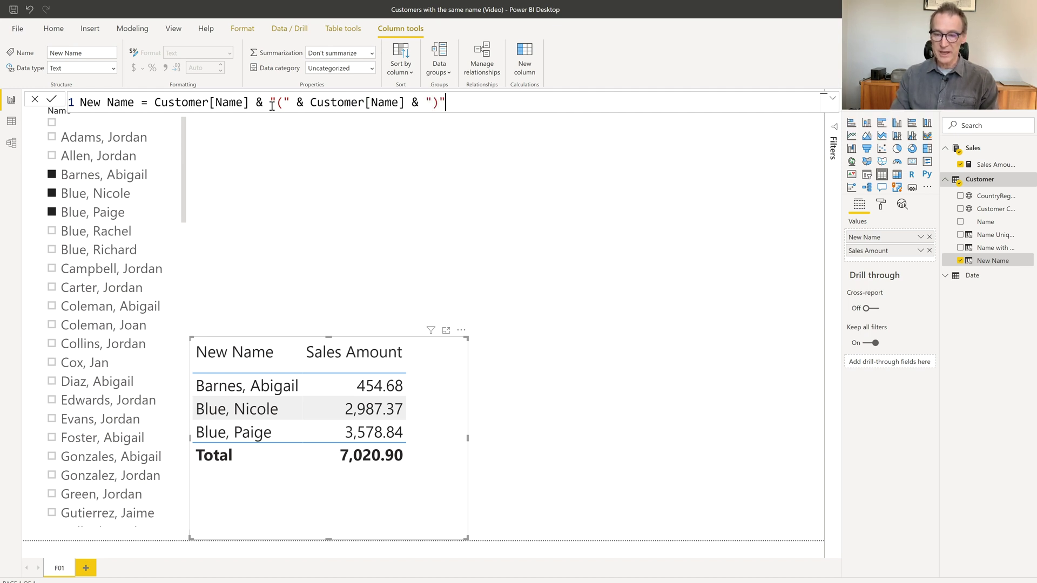
- Insert a space before the parenthesis, swap the second Name for Customer[Customer Code], and commit
key("ctrl+Left")
key("ctrl+Left")
key("ctrl+Left")
key("ctrl+Left")
key("ctrl+Left")
key("ctrl+Left")
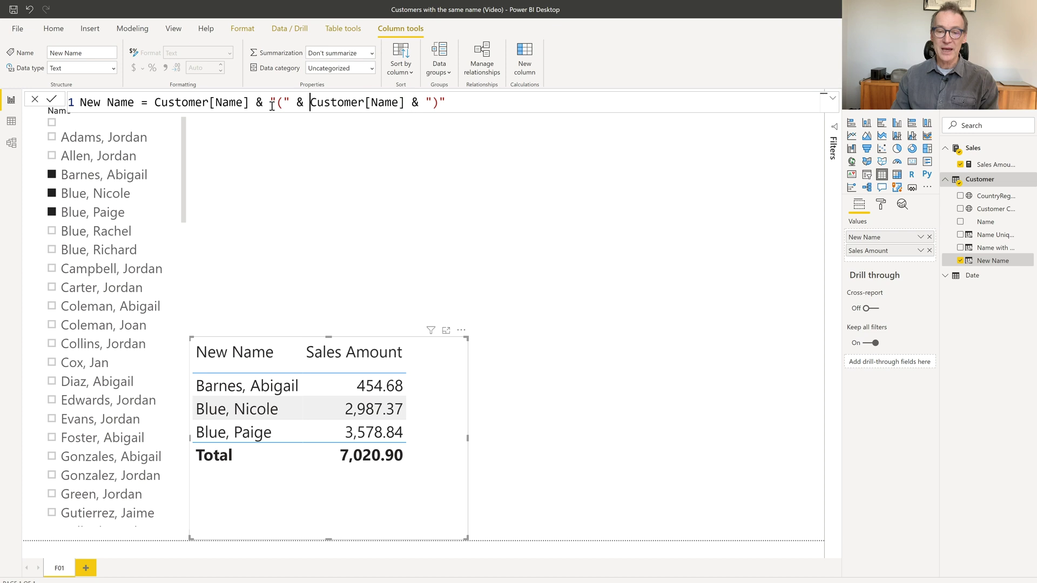
key("Right")
key("ctrl+Right")
key("ctrl+Right")
key("ctrl+Right")
key("ctrl+Right")
key("ctrl+Right")
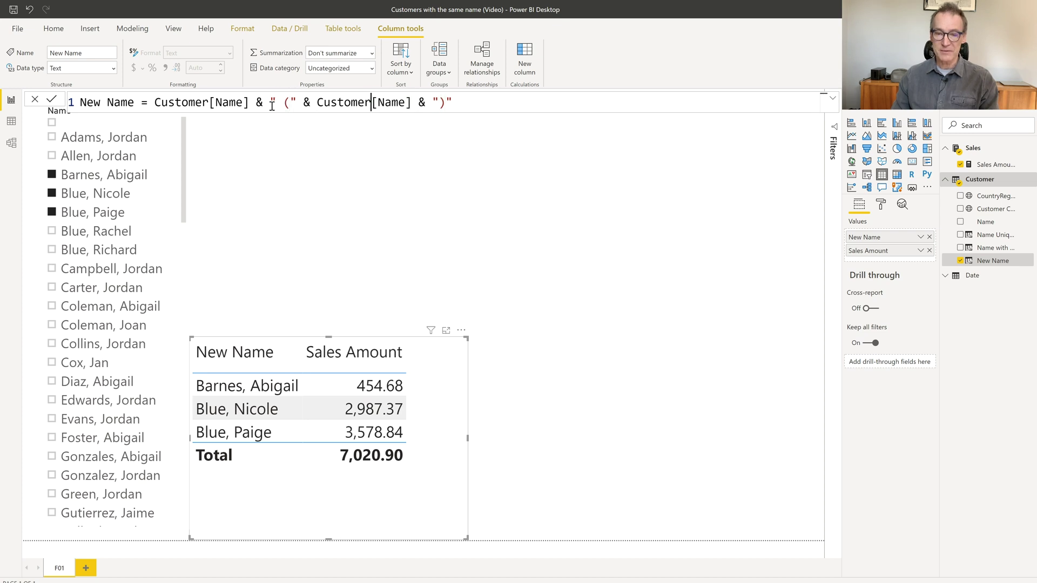
key("ctrl+shift+Left")
type("Cusom")
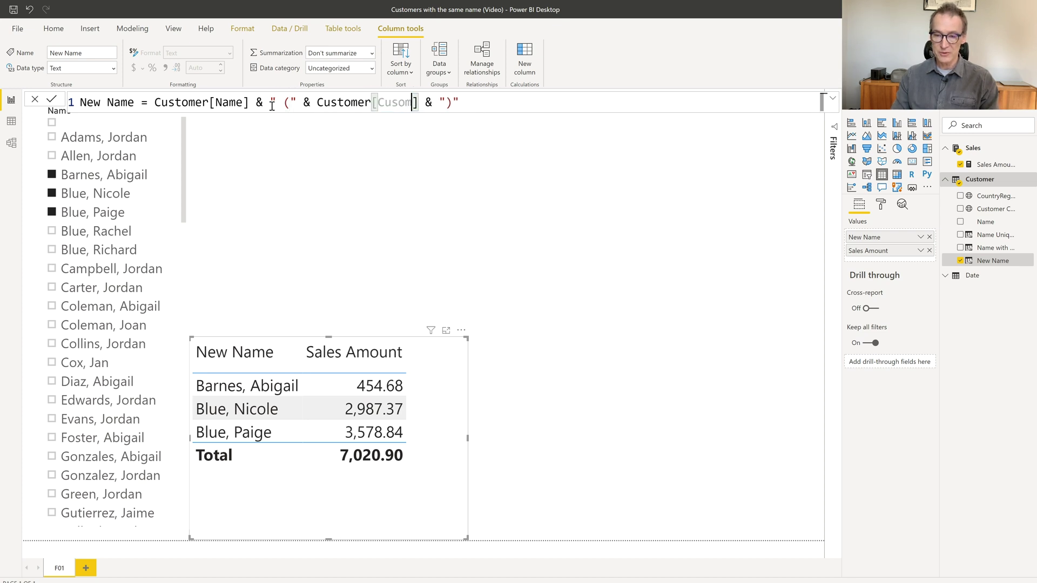
key("BackSpace")
key("BackSpace")
type("t")
key("Tab")
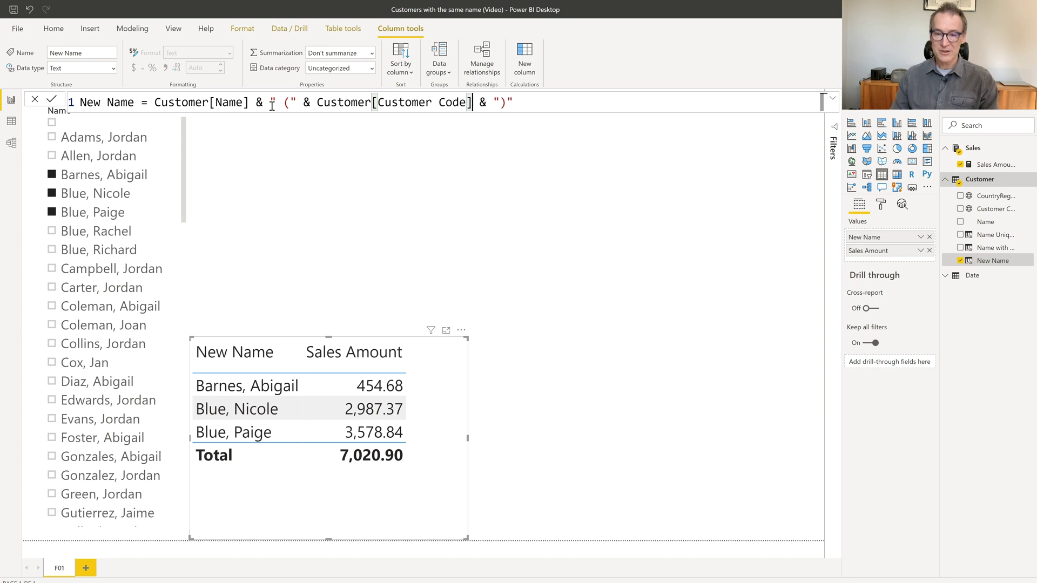
key("Right")
key("Return")
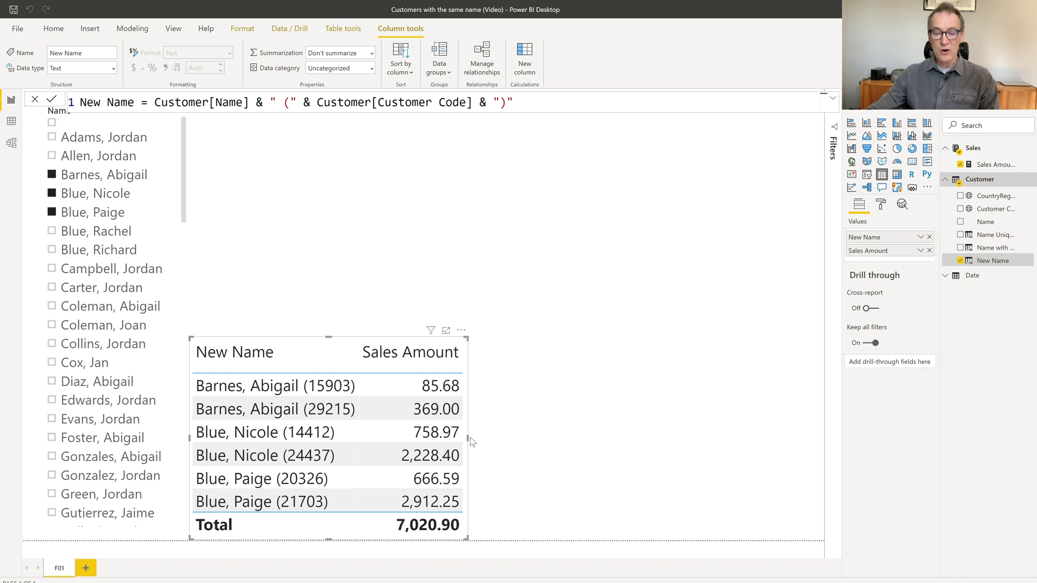
- Widen the New Name table slightly and select the existing formula expression for replacement
left_click_drag(467, 438, 506, 441)
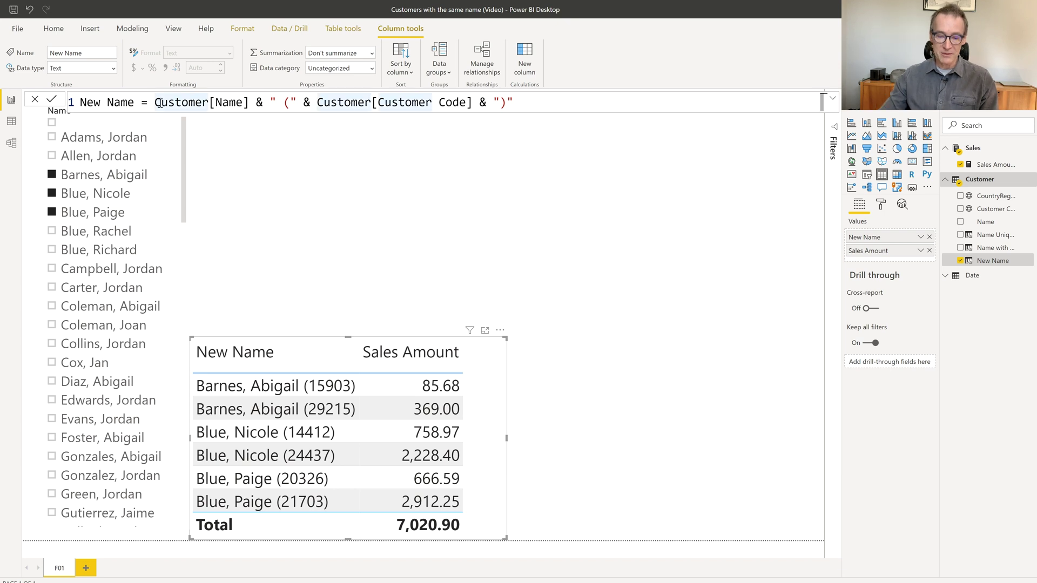
key("ctrl+shift+Right")
key("ctrl+shift+Right")
key("ctrl+shift+Right")
key("ctrl+shift+Right")
key("ctrl+shift+Right")
key("ctrl+shift+Right")
key("ctrl+shift+Right")
key("ctrl+shift+Right")
key("ctrl+shift+Right")
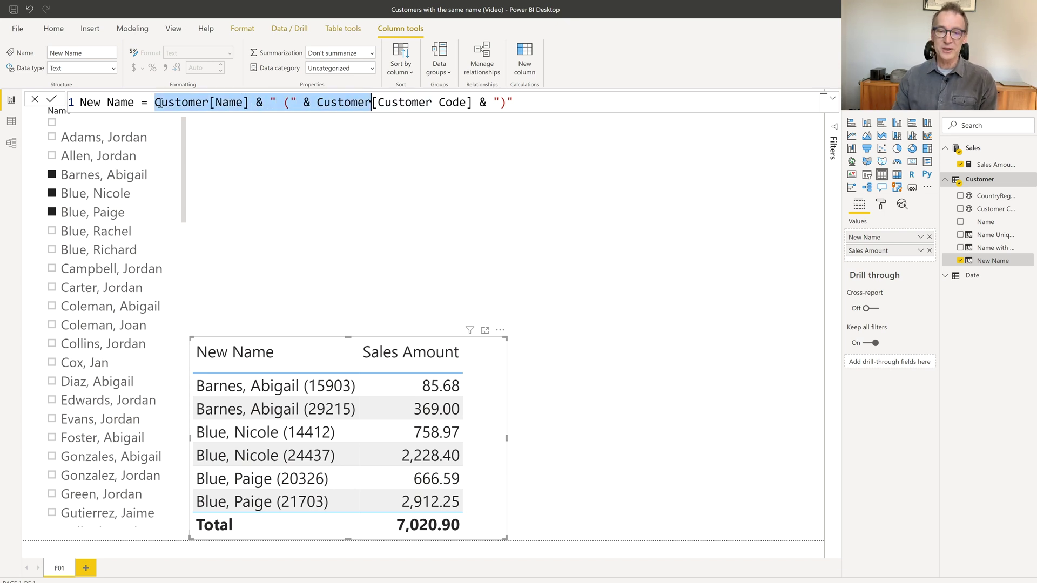
- Replace the expression with a VAR starting CALCULATETABLE(VALUES(Customer[Customer Code]),
key("BackSpace")
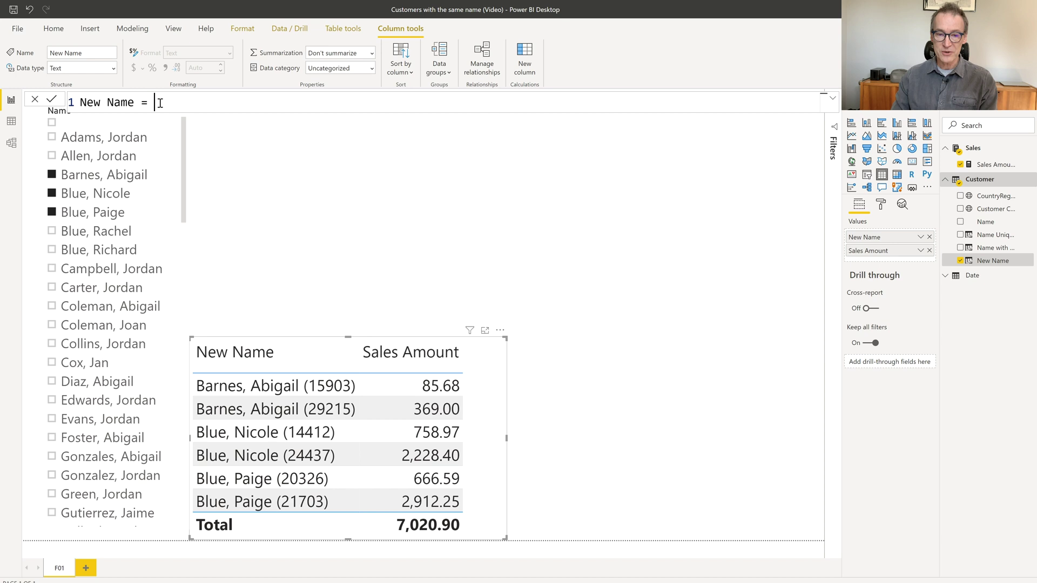
key("shift+Return")
type("VAR CustomersWithSameName =")
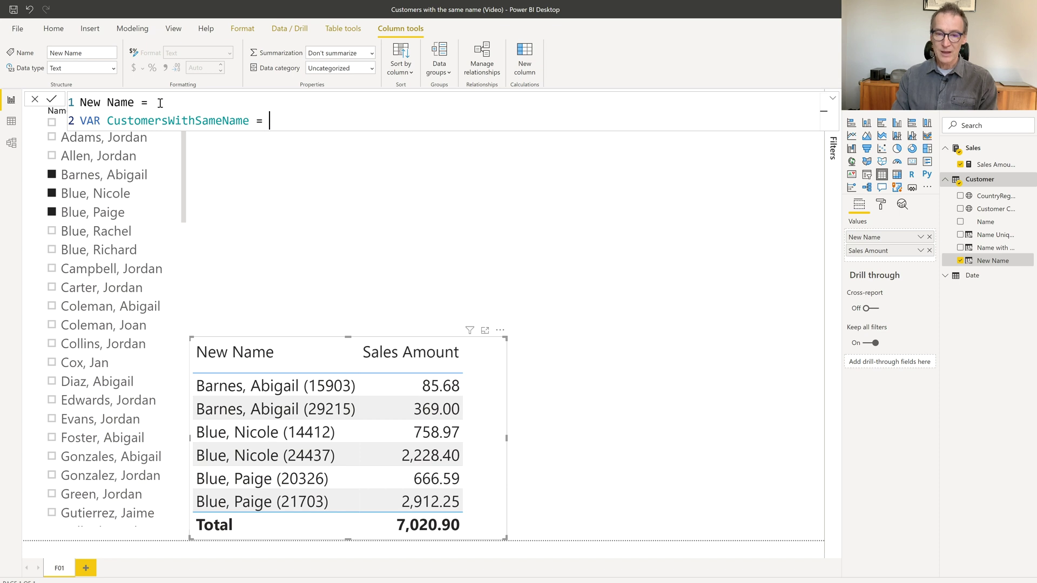
key("shift+Return")
type("CAL")
key("Down")
key("Tab")
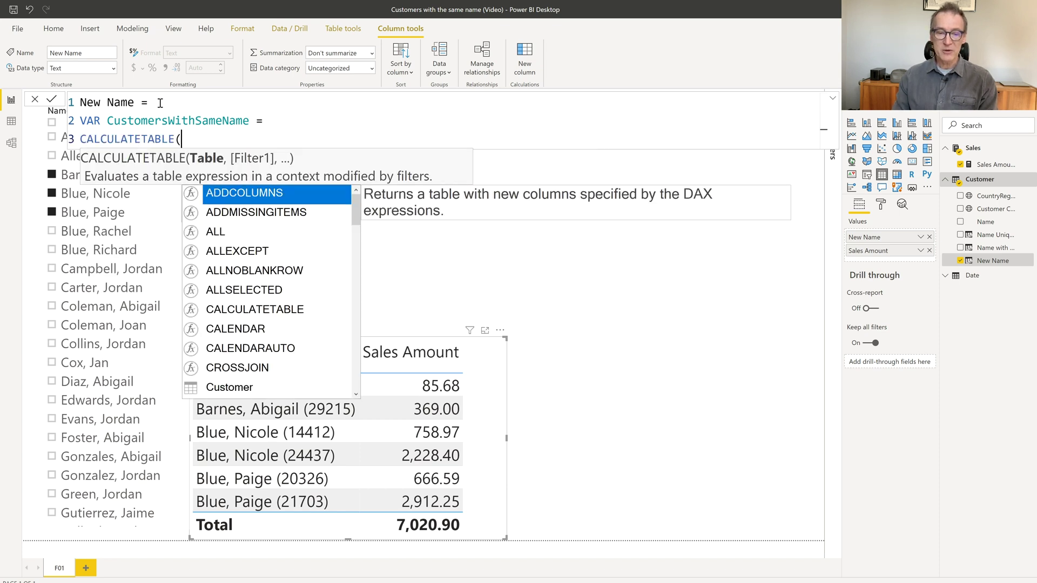
key("shift+Return")
type("VA")
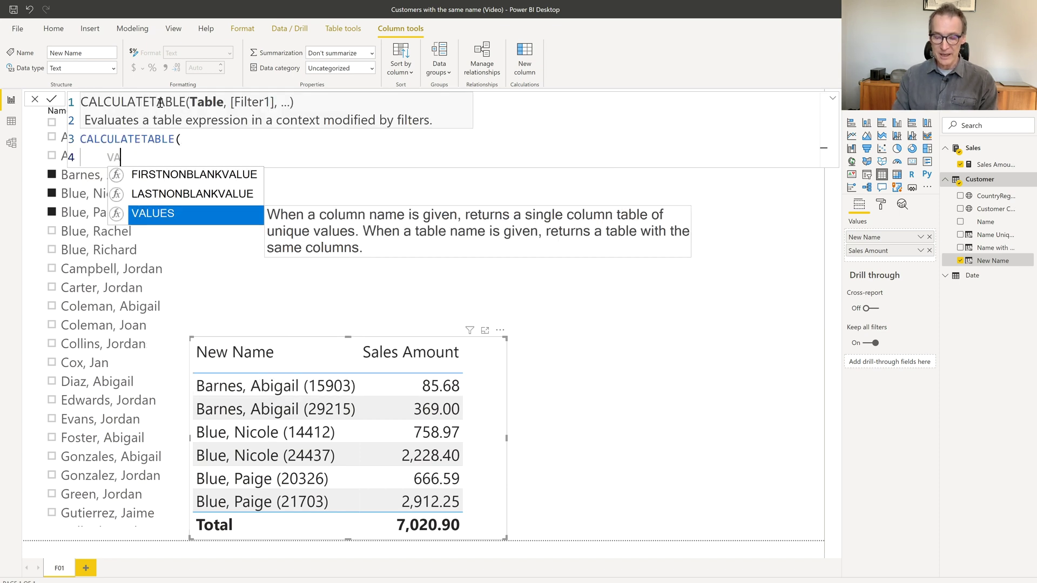
type("LUE")
key("Tab")
key("Down")
key("Down")
key("Down")
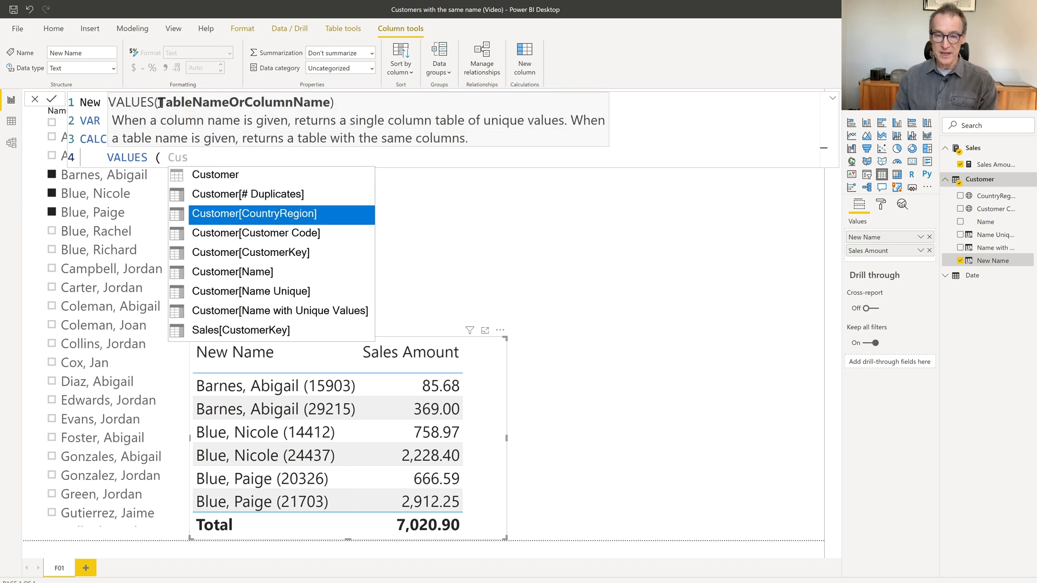
key("Tab")
type("),")
- Add the ALLEXCEPT(Customer, Customer[Name]) filter, close CALCULATETABLE, and start a new line
key("shift+Return")
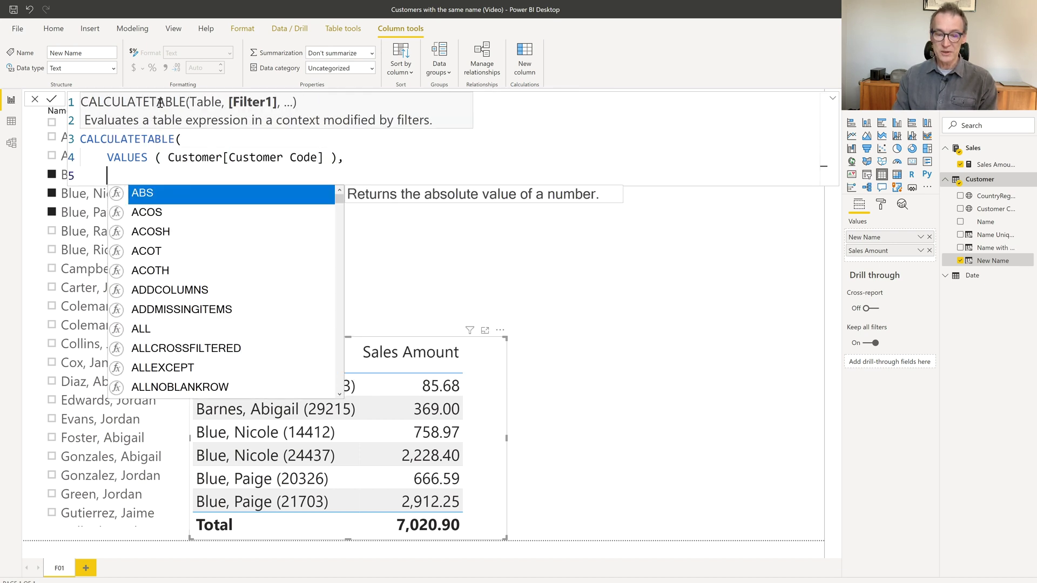
type("ALLEX")
key("Tab")
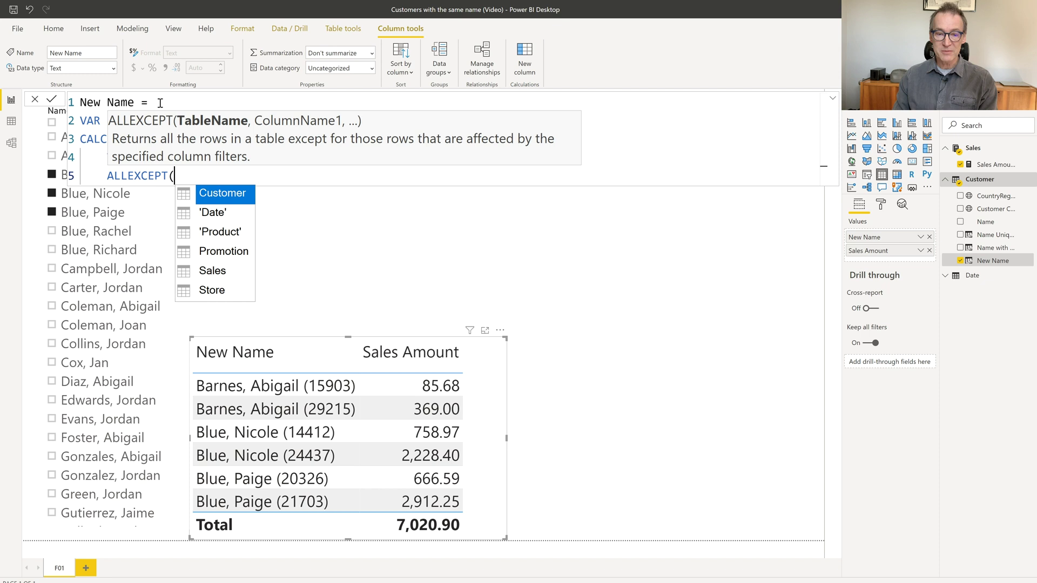
type("Cu")
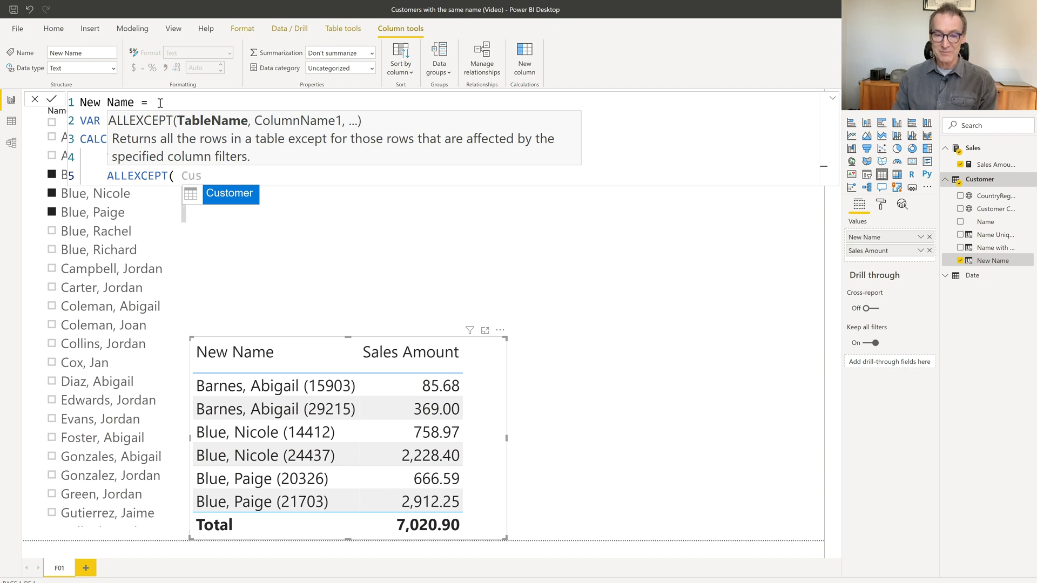
type("s")
key("Tab")
type(",")
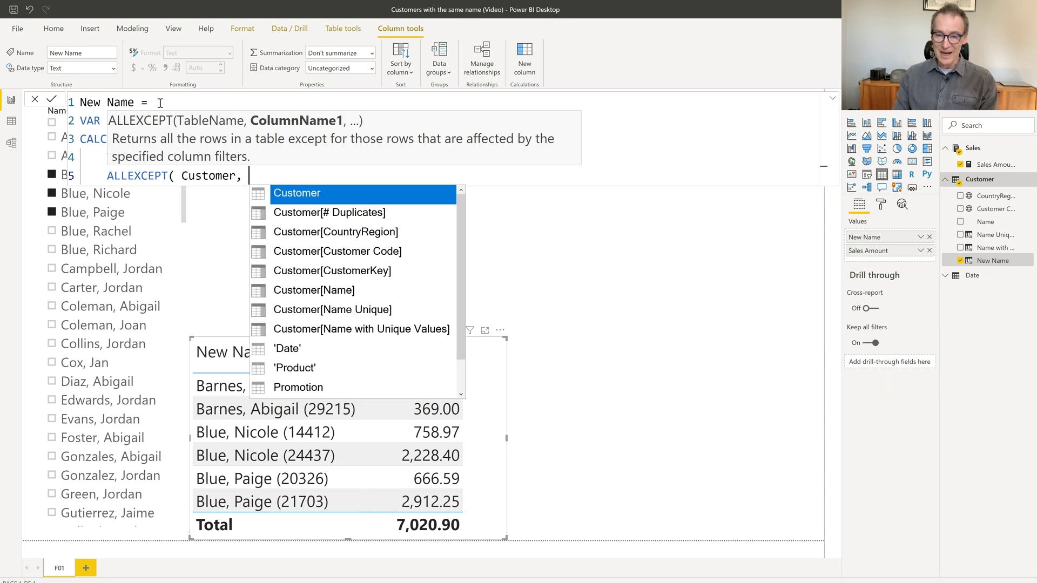
key("Down")
key("Down")
key("Down")
key("Down")
key("Down")
key("Tab")
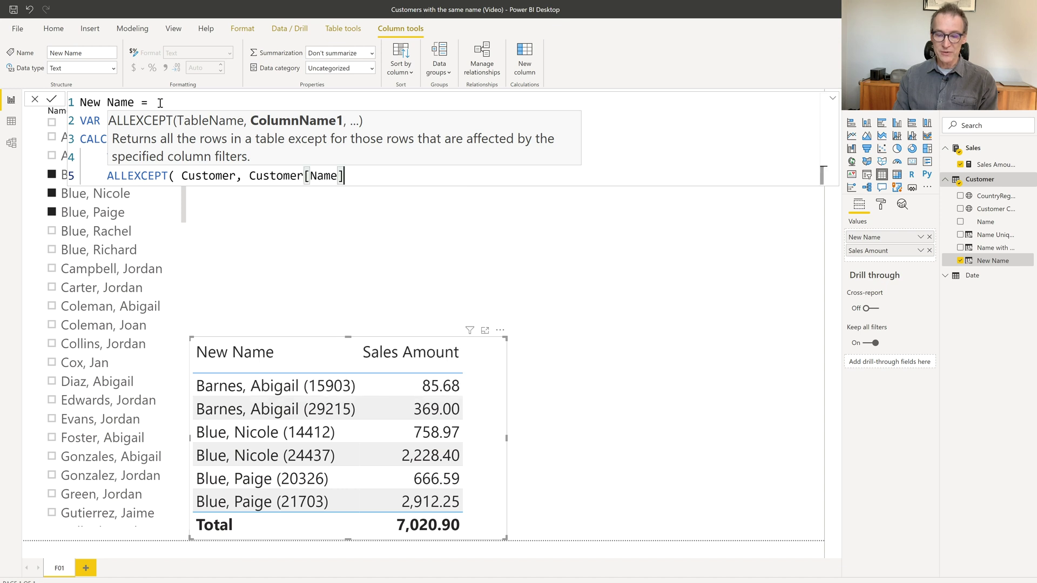
type(")")
key("Return")
key("BackSpace")
type(")")
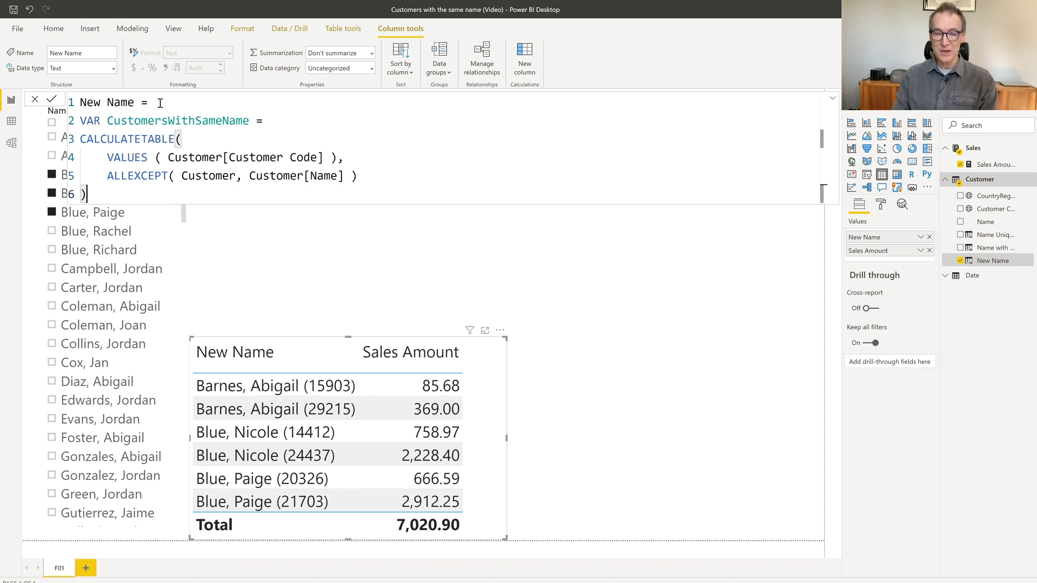
key("Return")
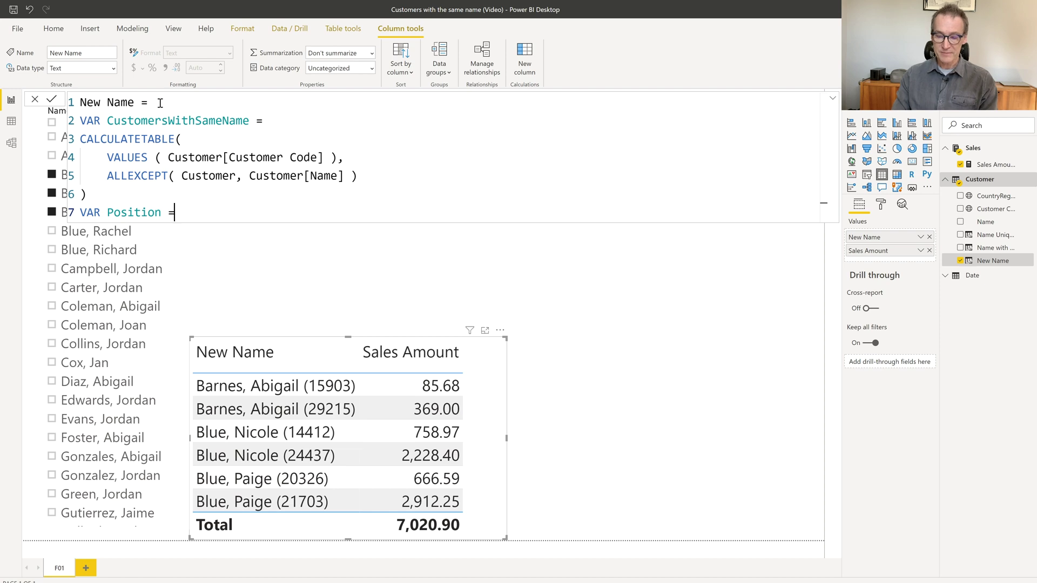
- Define Position as RANKX(CustomersWithSameName, Customer[Customer Code])
type("RANKX ( C")
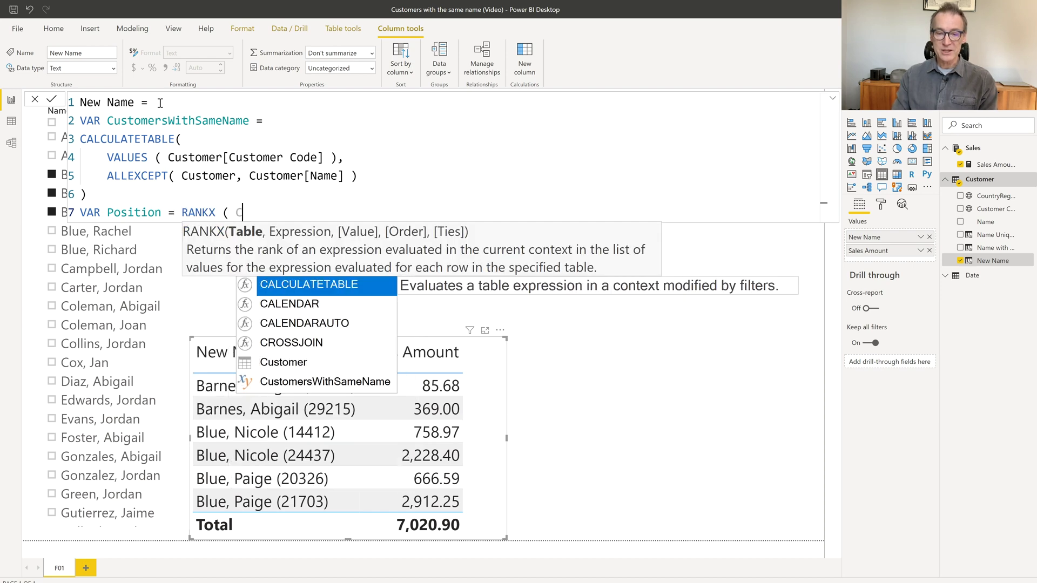
type("ustomersWithSameName, C")
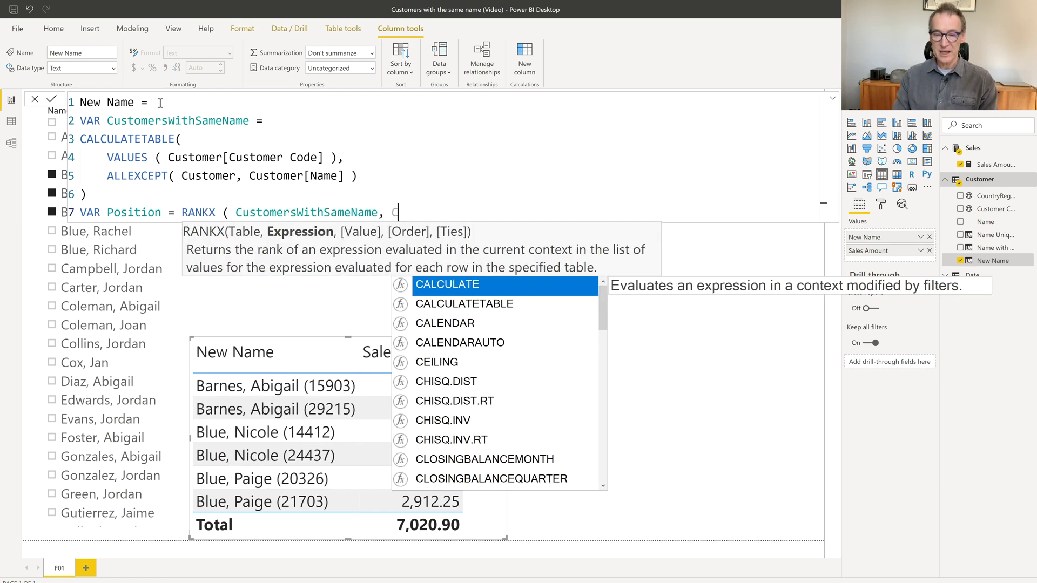
type("u")
key("Down")
key("Down")
key("Down")
key("Down")
key("Tab")
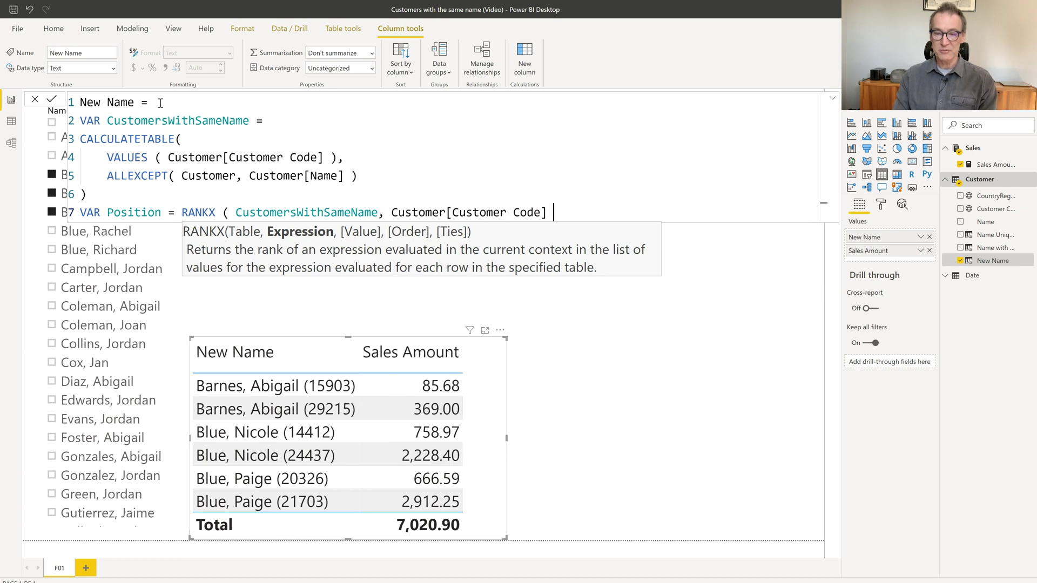
type(")")
key("shift+Return")
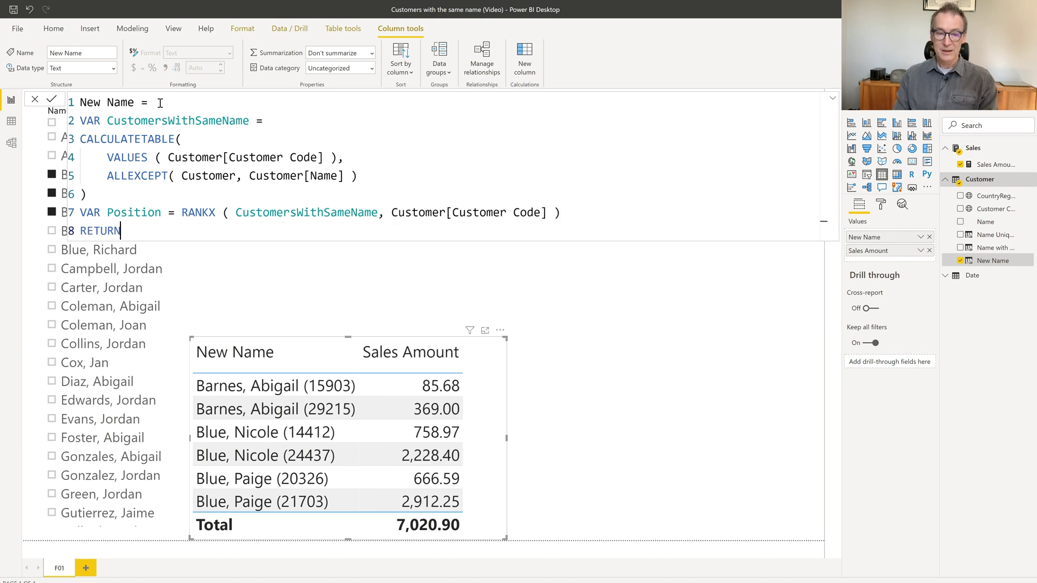
- Return Customer[Name] & "." & Position and commit the New Name formula
type("RETURN")
key("shift+Return")
type("C")
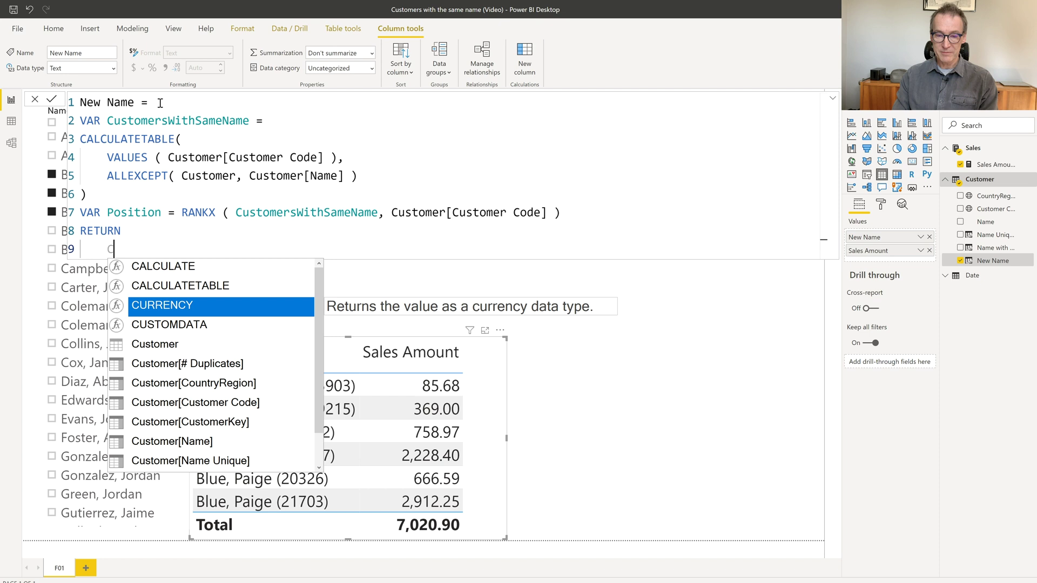
key("Down")
key("Down")
key("Down")
key("Down")
key("Down")
key("Down")
key("Down")
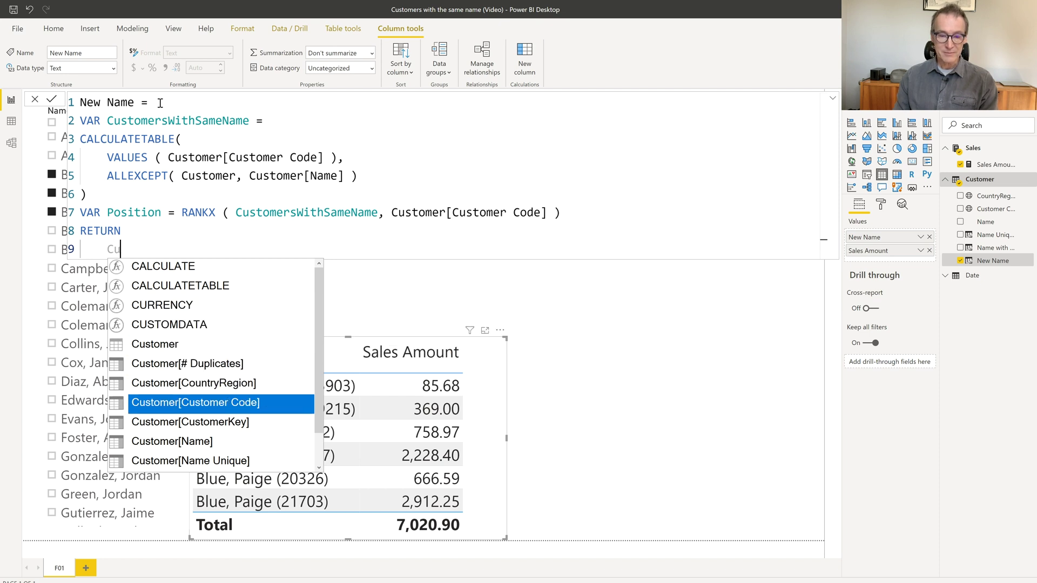
key("Tab")
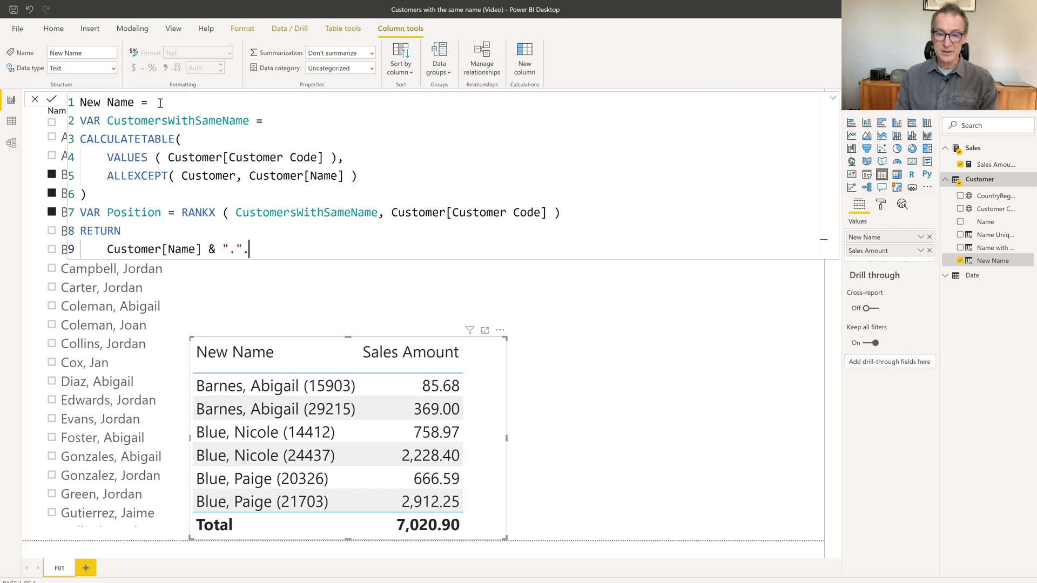
type("& \".\" & Cys")
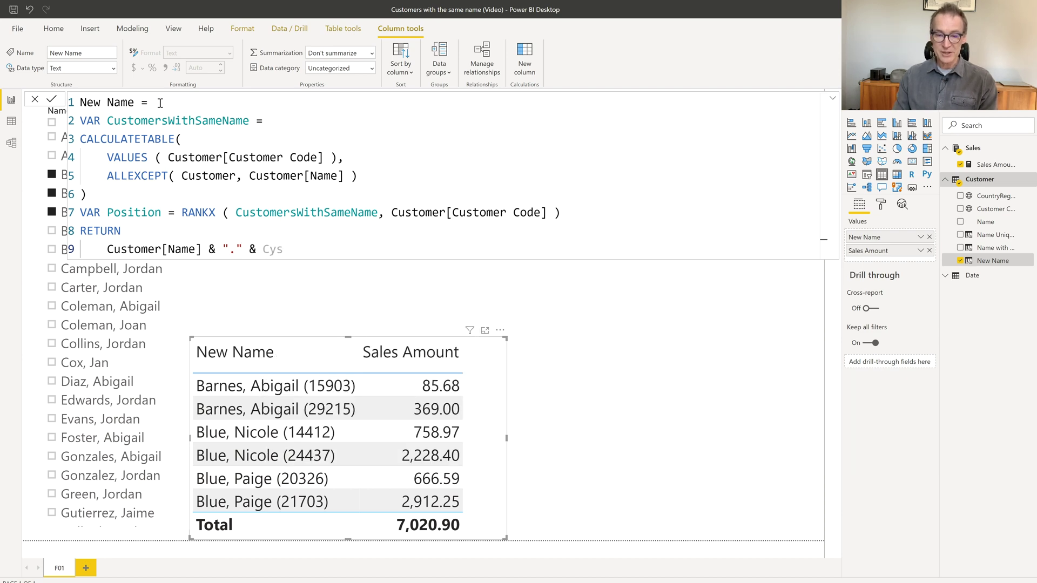
key("BackSpace")
key("BackSpace")
key("BackSpace")
type("Position")
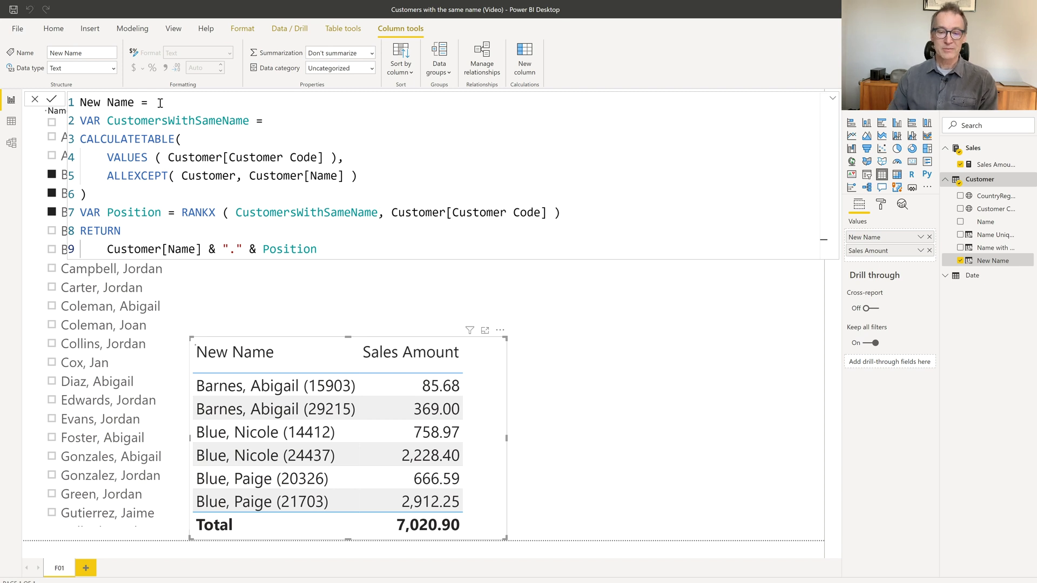
key("Return")
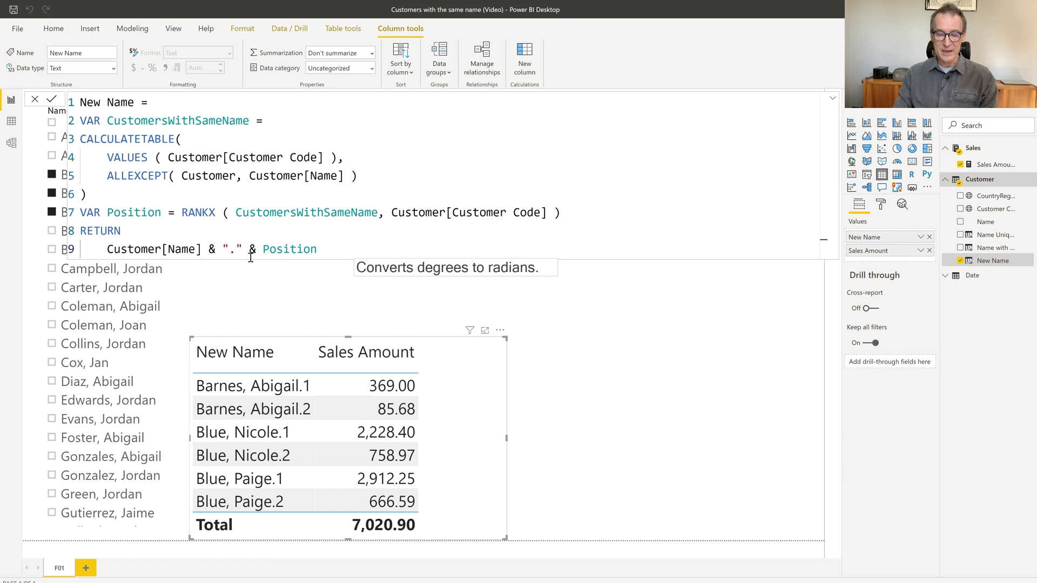
- Change the return expression to Customer[Name] & REPT(".", Position) and commit it
type("REPT ( \".\"")
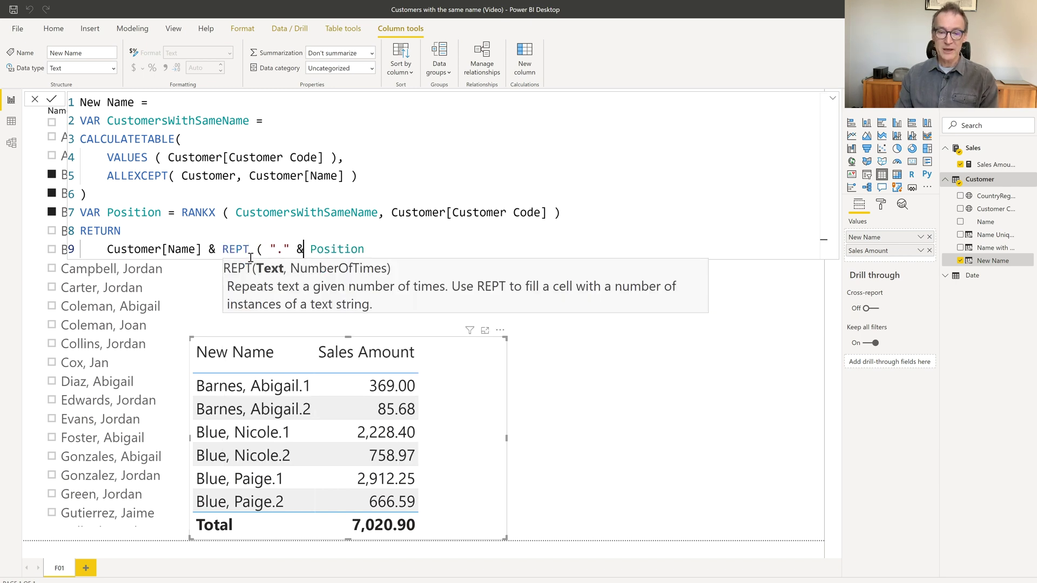
type(",")
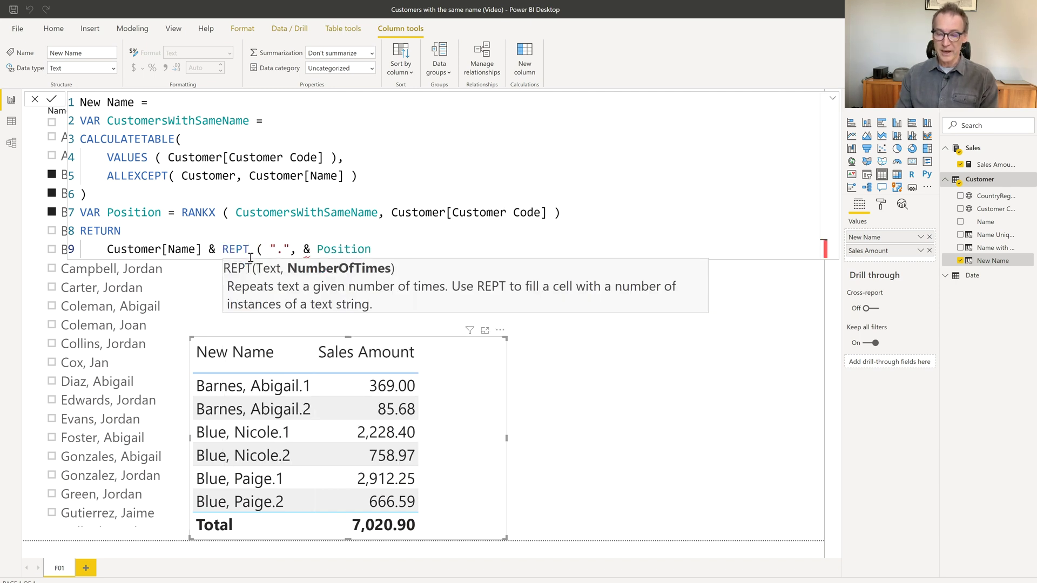
key("Delete")
key("Delete")
key("End")
type(")")
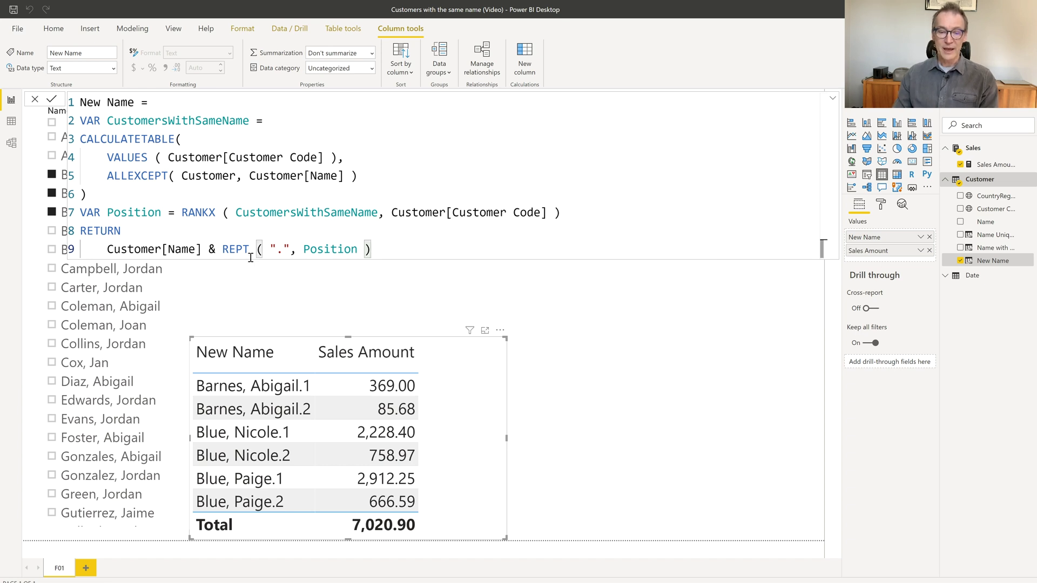
key("Return")
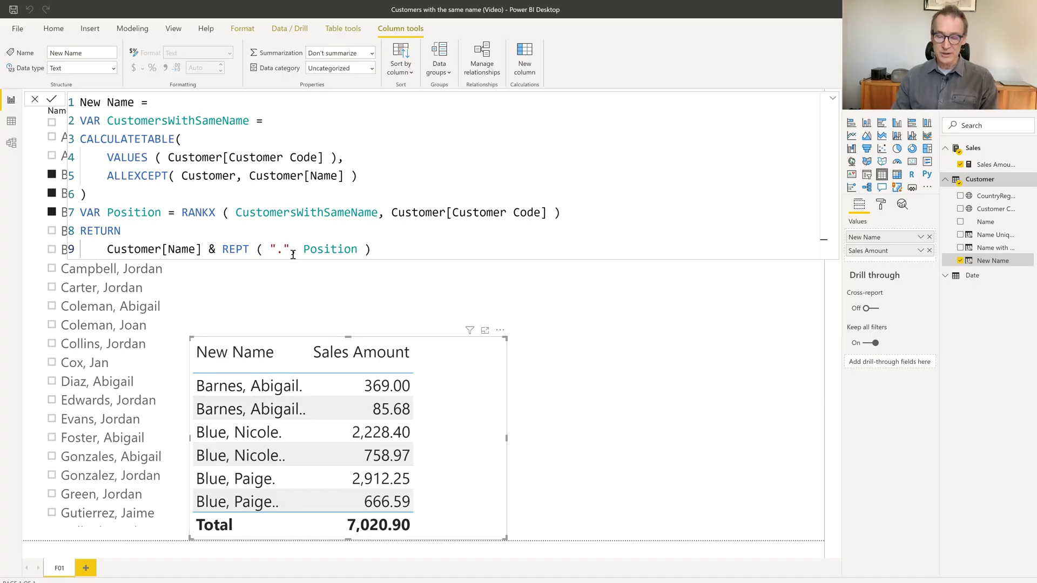
- Replace the "." in the New Name REPT formula with UNICHAR(8204) and commit it
left_click_drag(276, 250, 292, 254)
type("UNICHAR ( ")
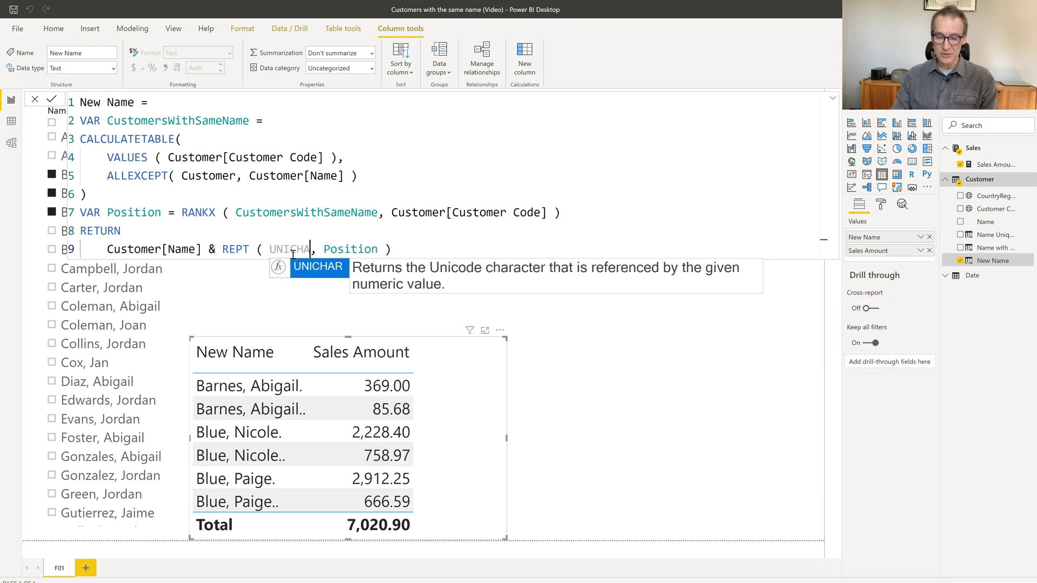
type("(204 )")
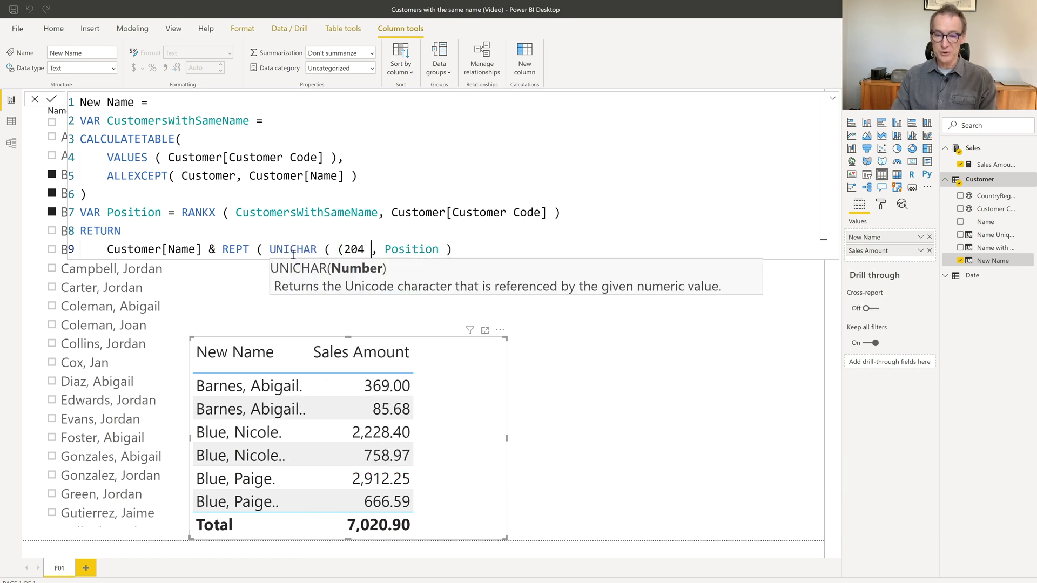
key("Left")
key("Left")
key("Left")
key("Left")
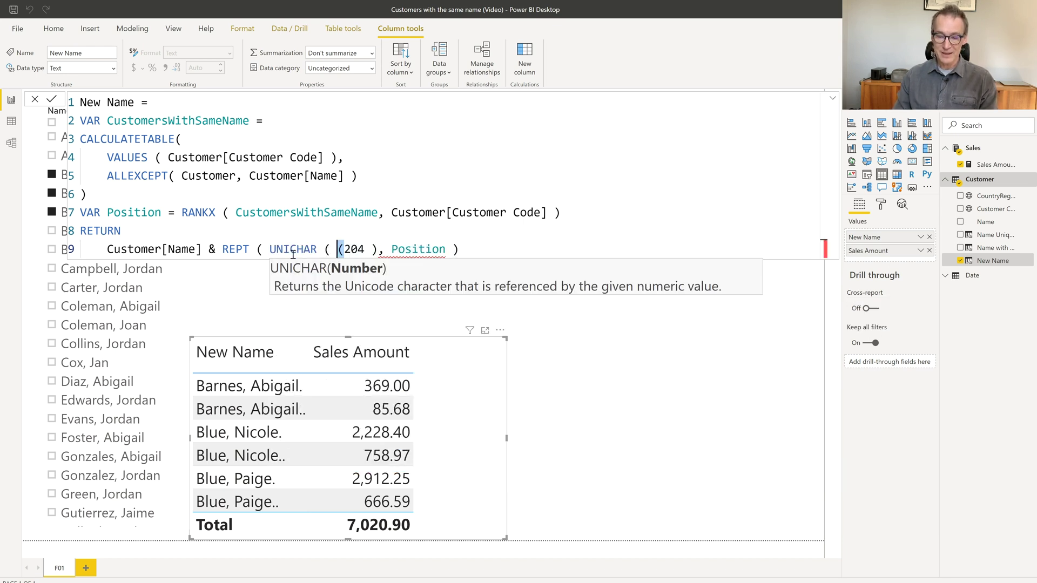
key("Delete")
type("8")
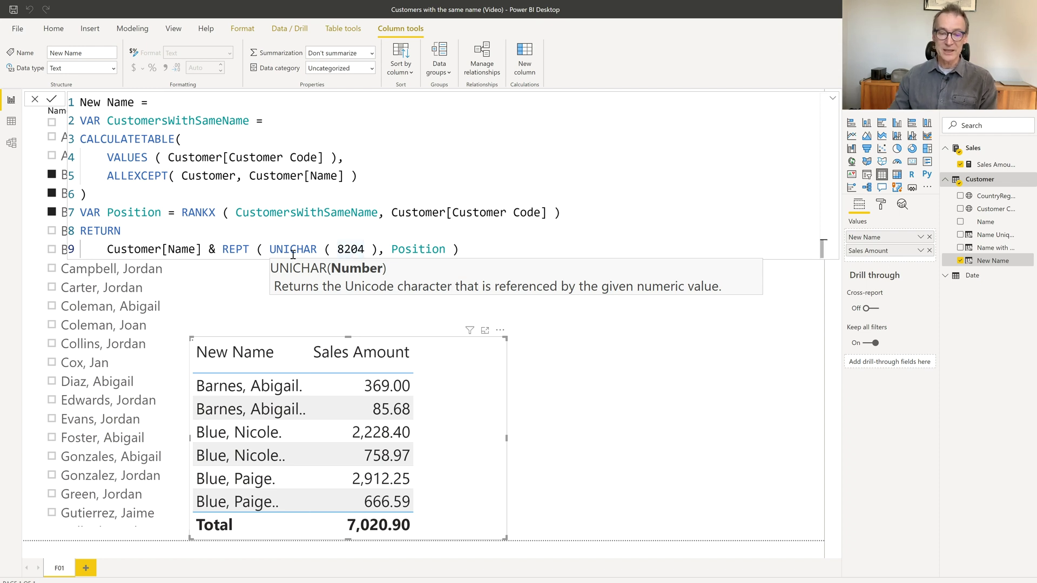
key("Return")
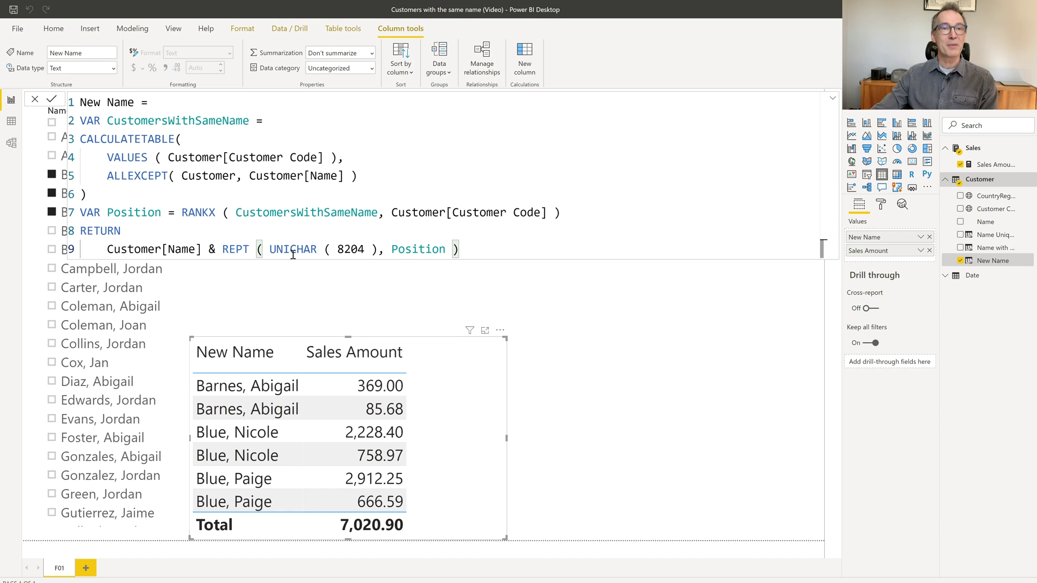